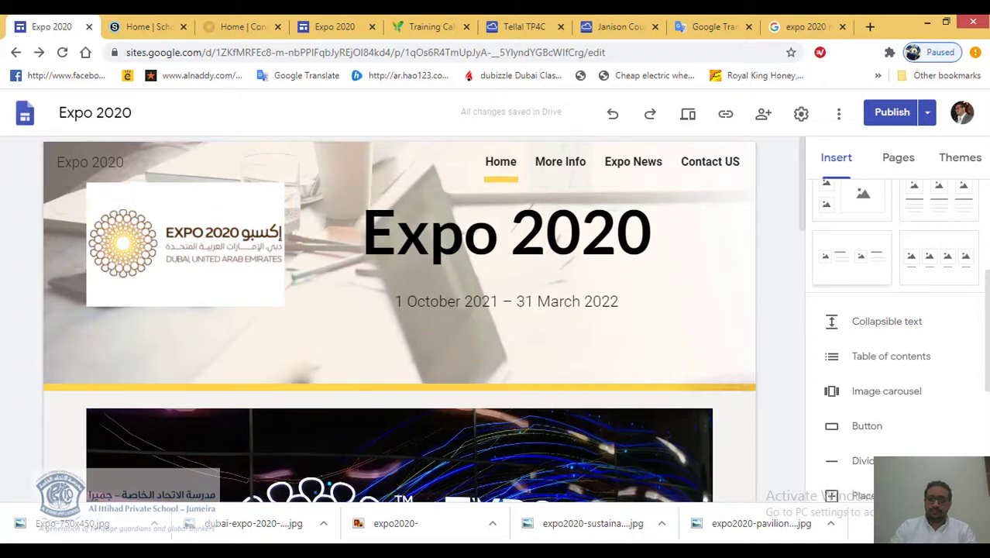
Apply the Vision theme to the Expo 2020 site and check how it looks on the Home page
{"action": "left_click", "coordinate": [961, 157]}
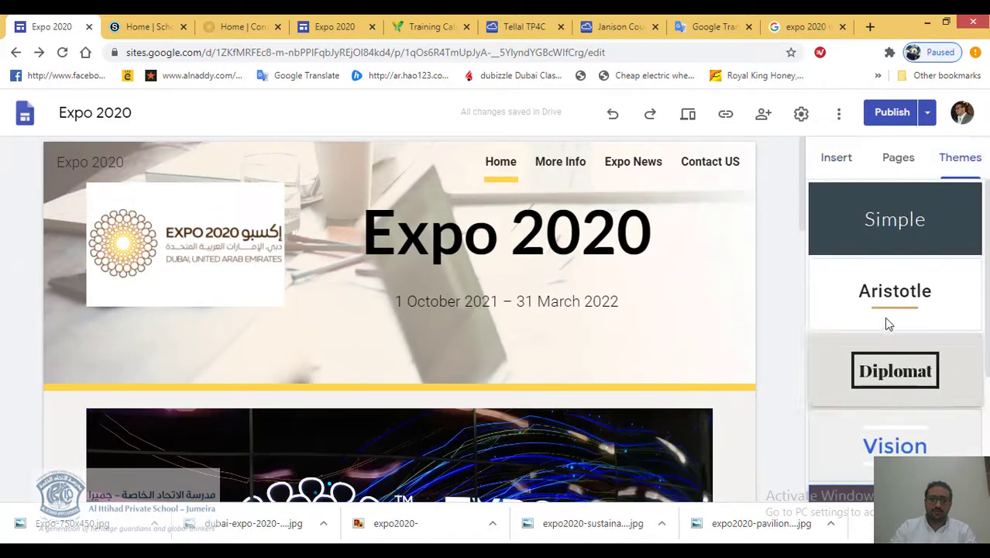
{"action": "left_click", "coordinate": [894, 447]}
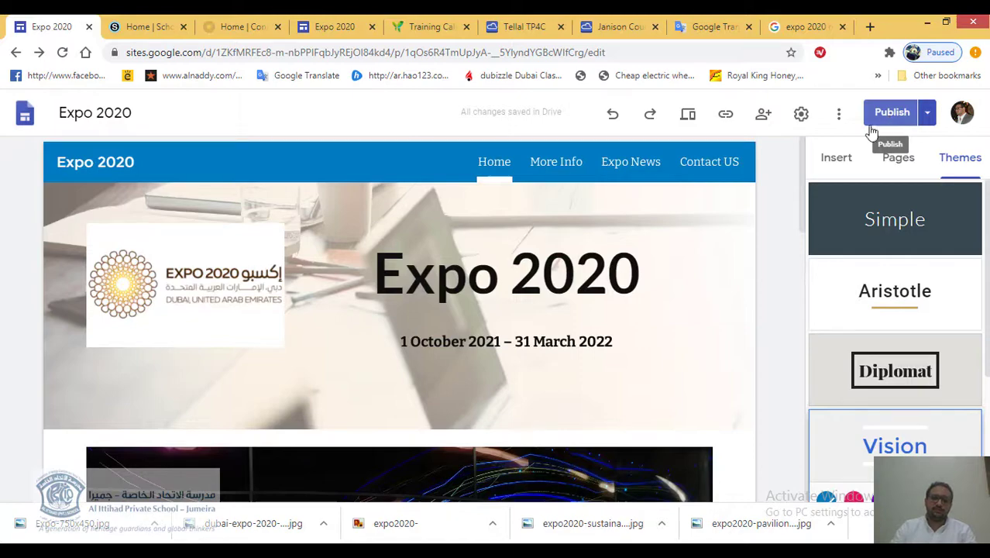
{"action": "scroll", "coordinate": [760, 330], "scroll_direction": "down", "scroll_amount": 3}
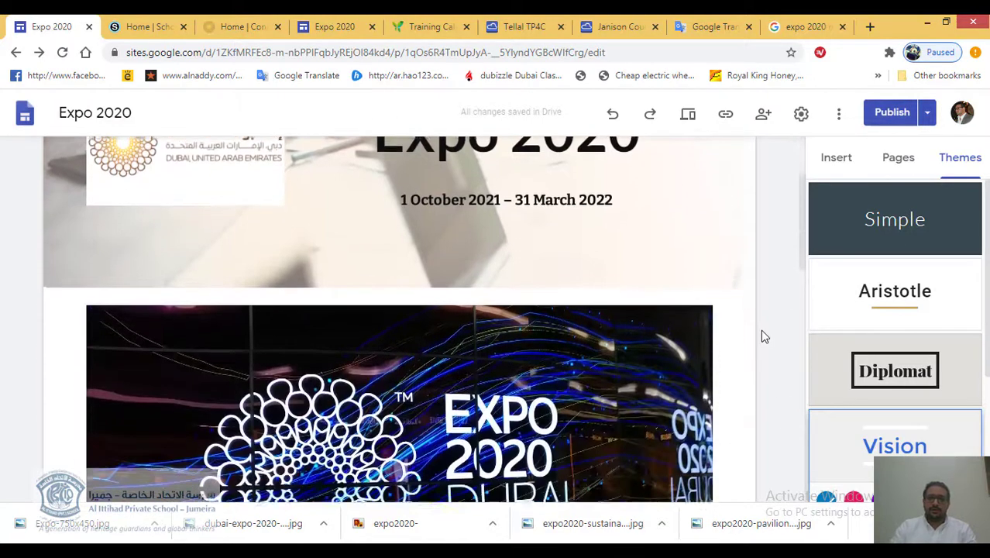
{"action": "scroll", "coordinate": [775, 306], "scroll_direction": "up", "scroll_amount": 3}
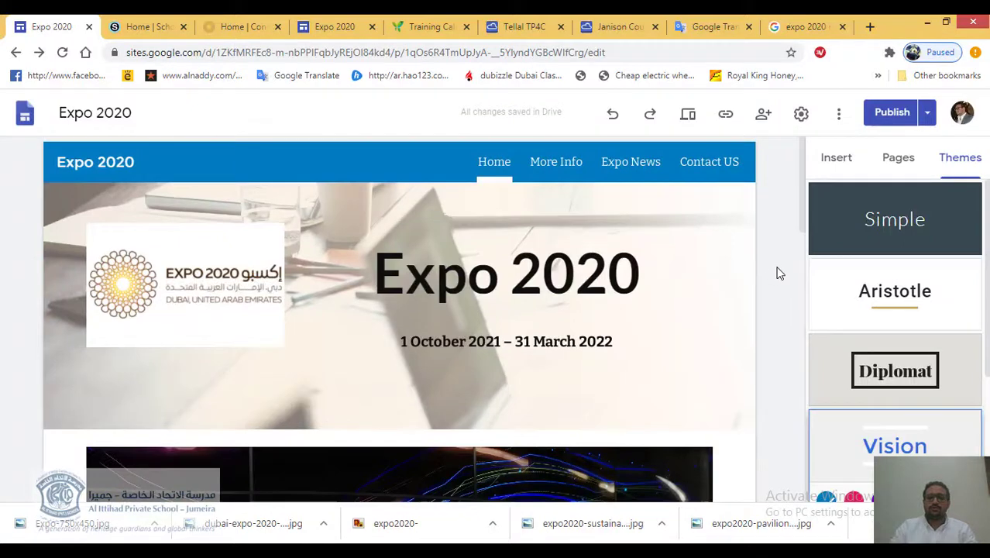
Add the layout with two small stacked images beside one large placeholder to the end of the More Info page
{"action": "left_click", "coordinate": [846, 161]}
{"action": "scroll", "coordinate": [920, 321], "scroll_direction": "up", "scroll_amount": 1}
{"action": "scroll", "coordinate": [920, 321], "scroll_direction": "up", "scroll_amount": 2}
{"action": "scroll", "coordinate": [919, 333], "scroll_direction": "down", "scroll_amount": 1}
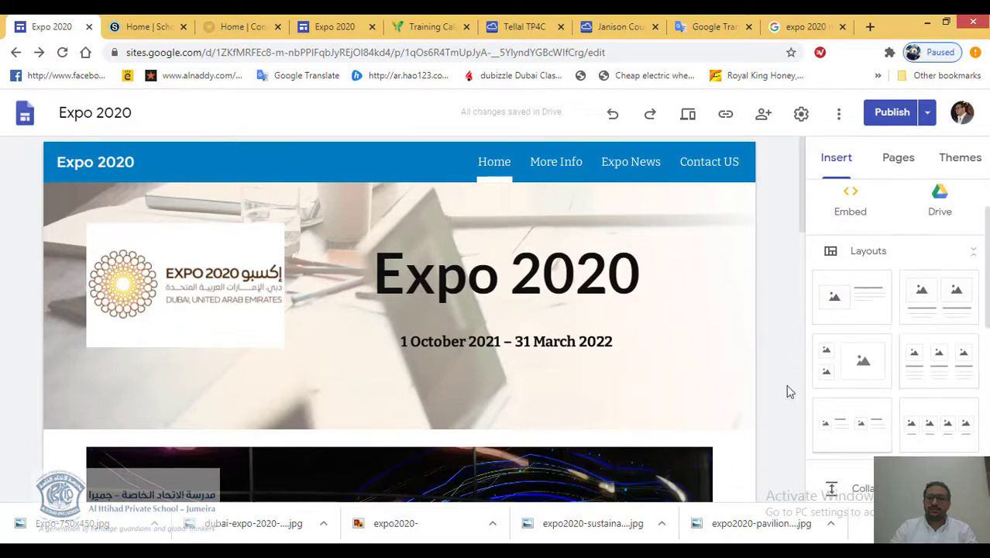
{"action": "left_click", "coordinate": [559, 161]}
{"action": "scroll", "coordinate": [632, 374], "scroll_direction": "down", "scroll_amount": 10}
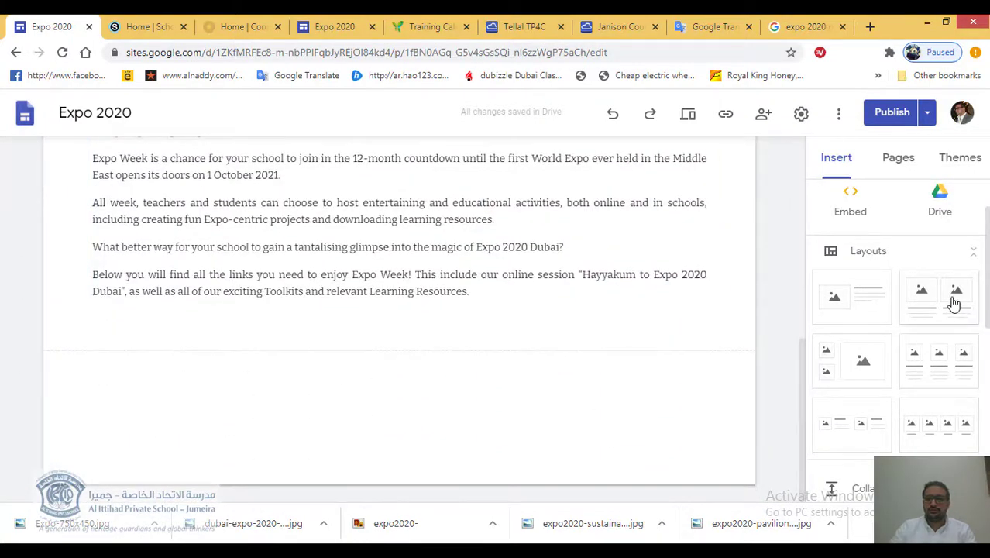
{"action": "left_click", "coordinate": [838, 370]}
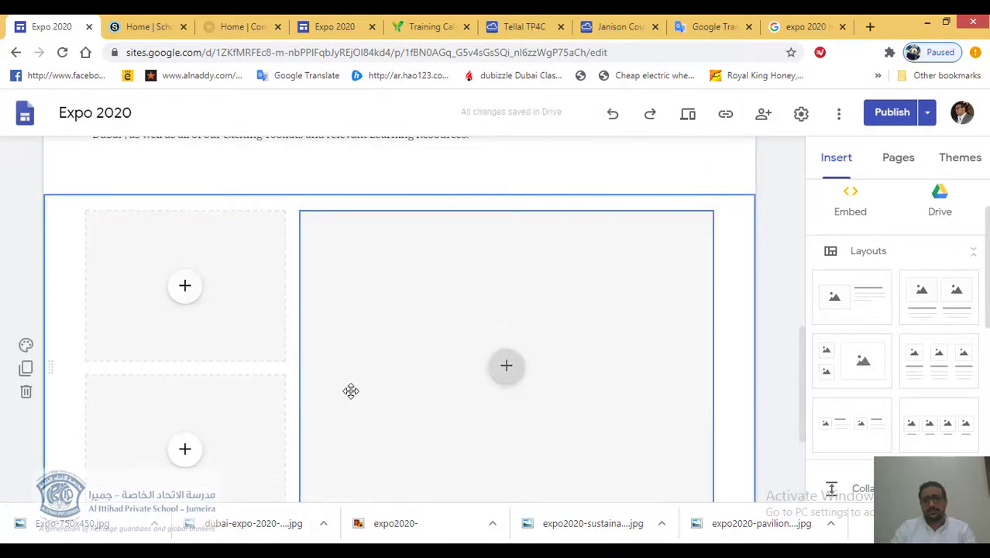
{"action": "scroll", "coordinate": [351, 391], "scroll_direction": "down", "scroll_amount": 3}
{"action": "scroll", "coordinate": [351, 391], "scroll_direction": "up", "scroll_amount": 2}
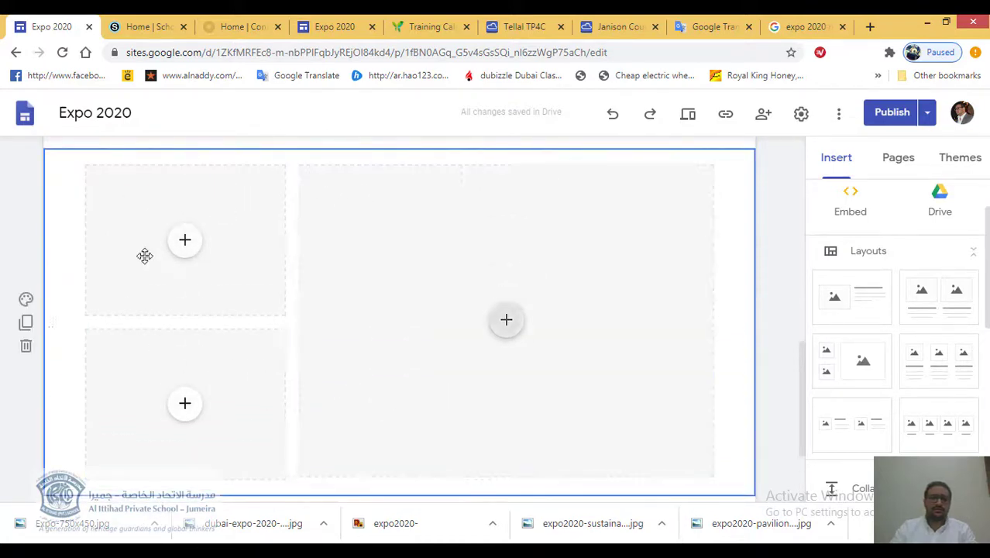
Fill the upper small placeholder with the "expo2020-sustain..." dusk image from the recent Google Drive files
{"action": "left_click", "coordinate": [186, 243]}
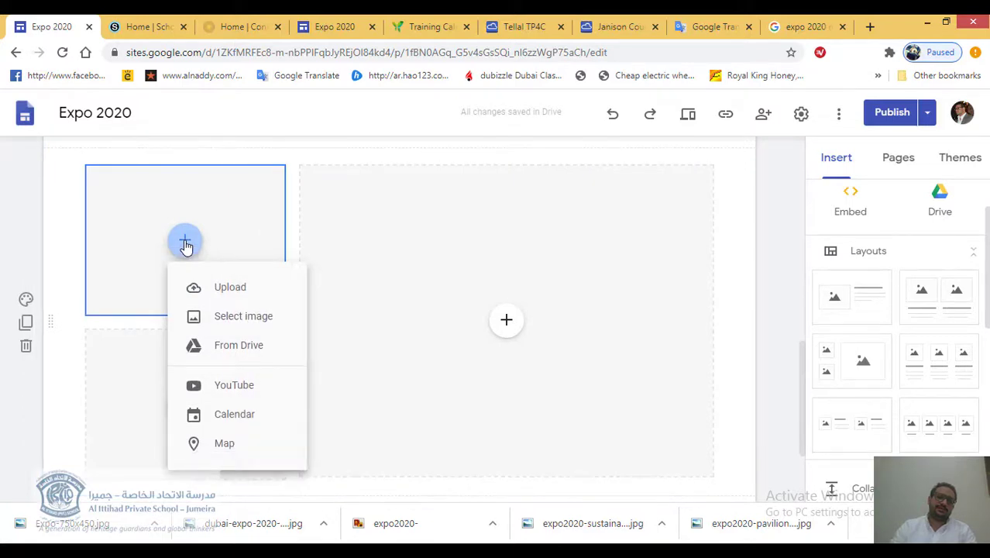
{"action": "left_click", "coordinate": [235, 317]}
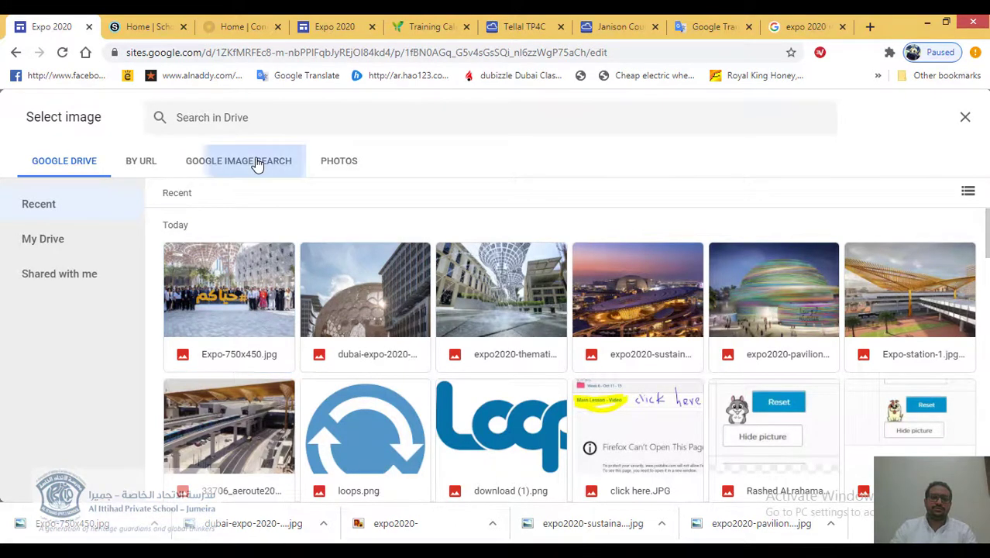
{"action": "left_click", "coordinate": [256, 164]}
{"action": "left_click", "coordinate": [324, 165]}
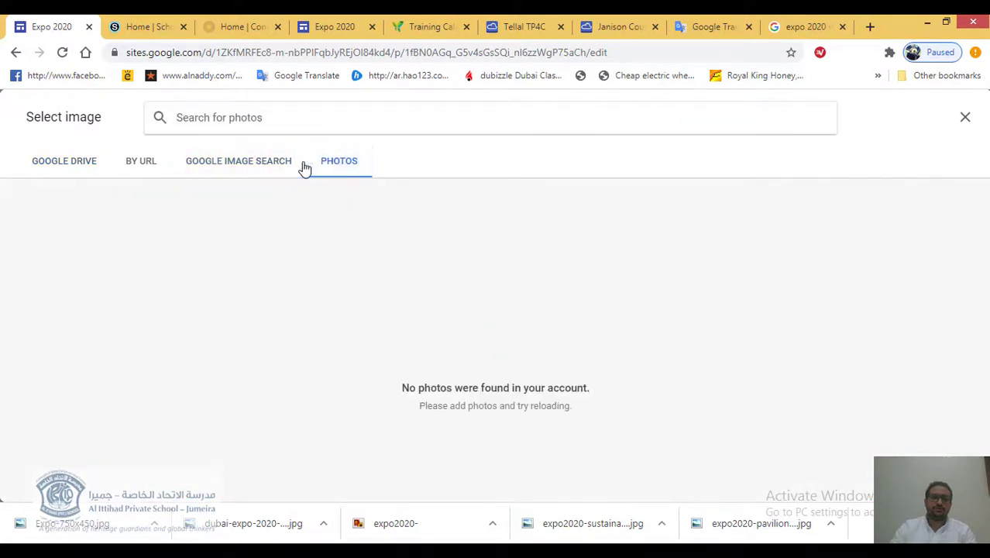
{"action": "left_click", "coordinate": [65, 159]}
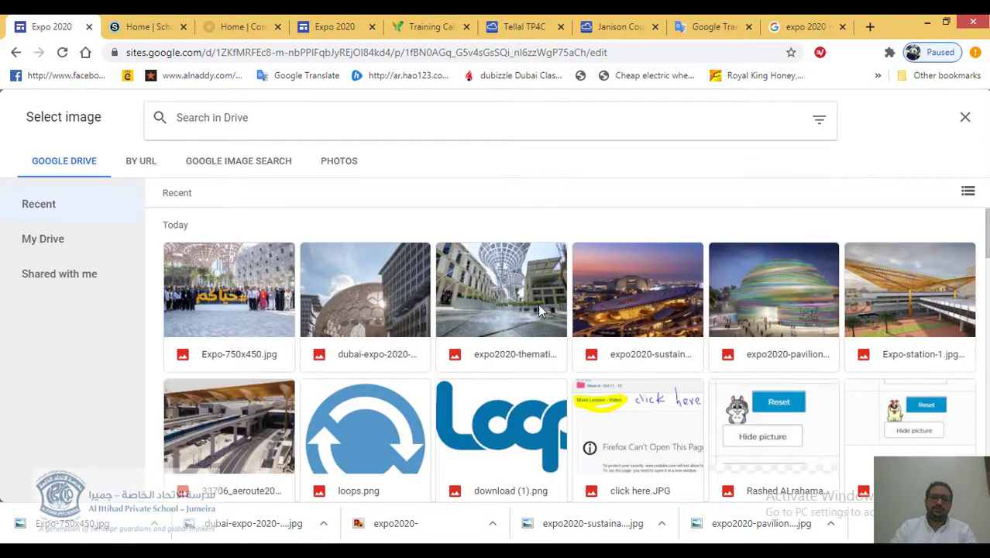
{"action": "left_click", "coordinate": [666, 296]}
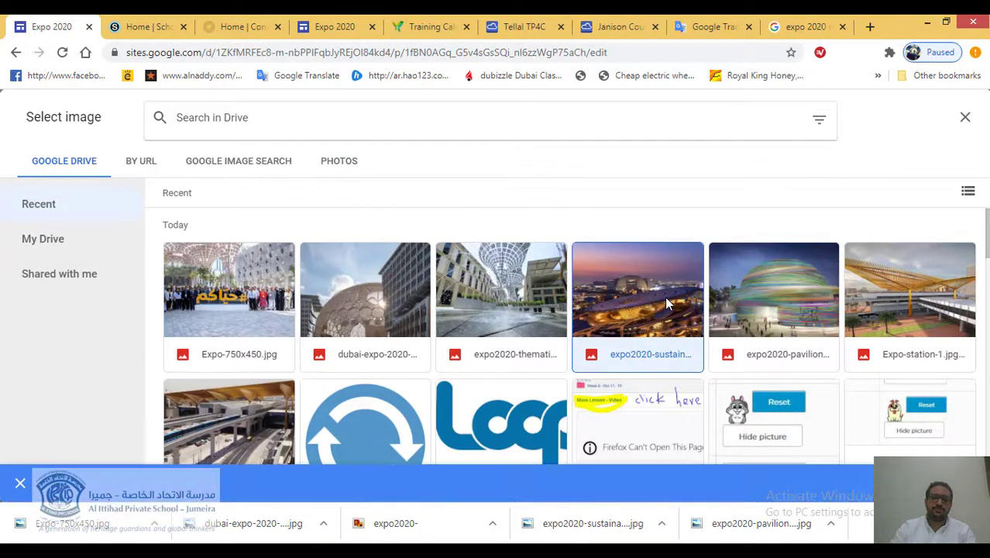
{"action": "left_click", "coordinate": [922, 482]}
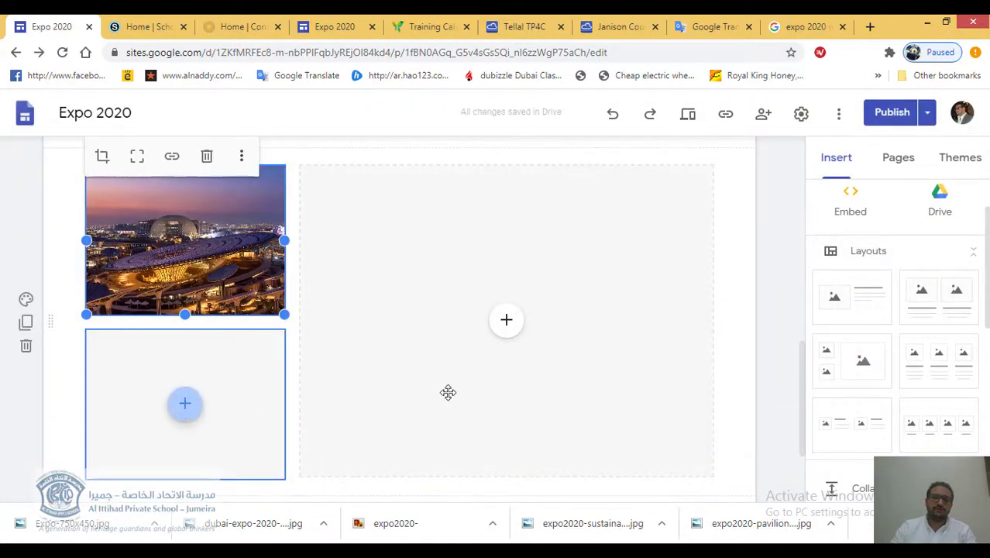
Search YouTube for "expo2020" and insert the video What Is "Expo 2020 Dubai" into the large placeholder
{"action": "left_click", "coordinate": [505, 334]}
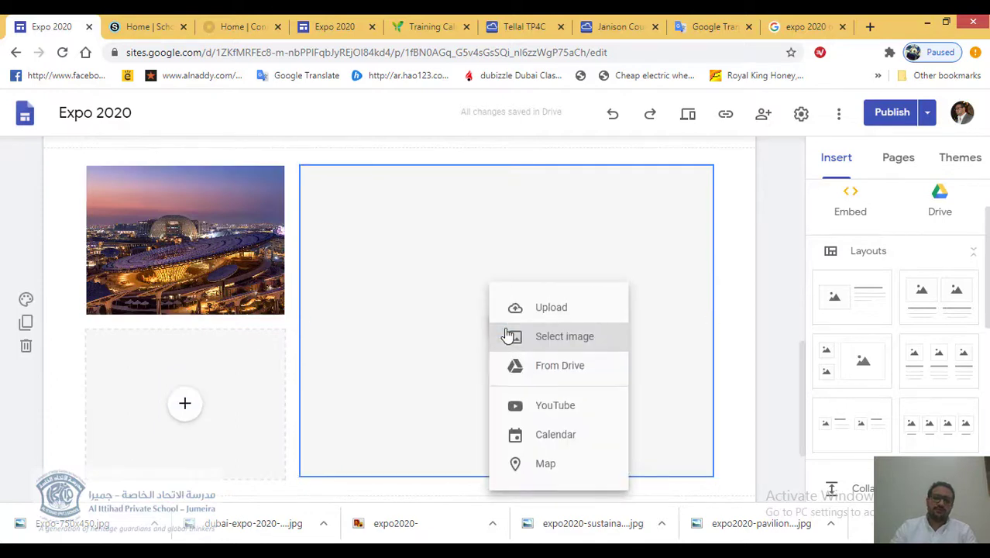
{"action": "left_click", "coordinate": [563, 406]}
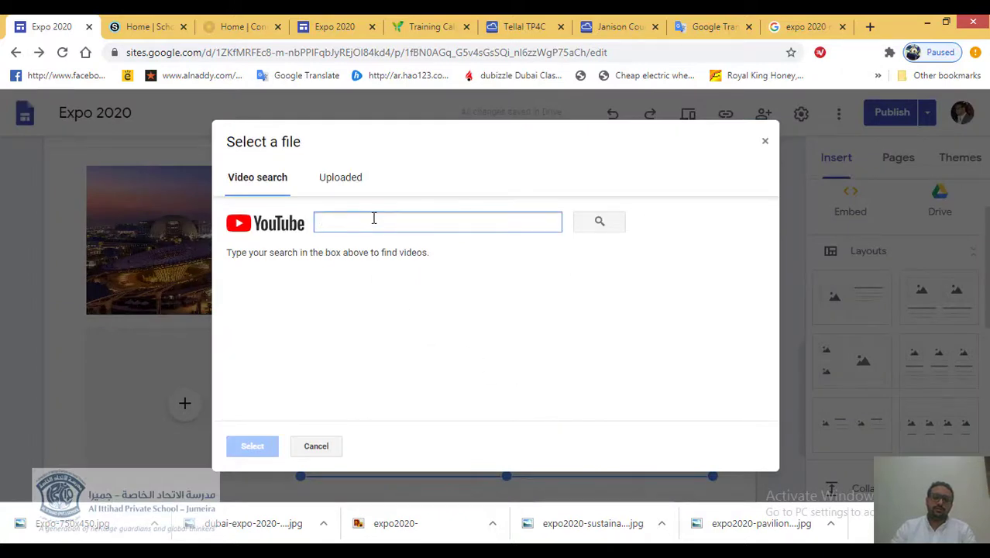
{"action": "type", "text": "expo2020"}
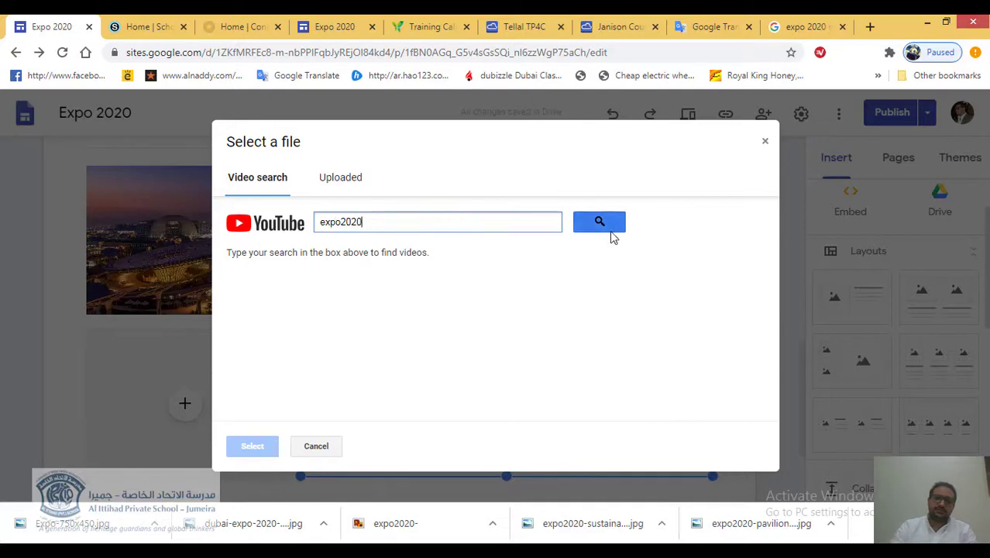
{"action": "left_click", "coordinate": [619, 233]}
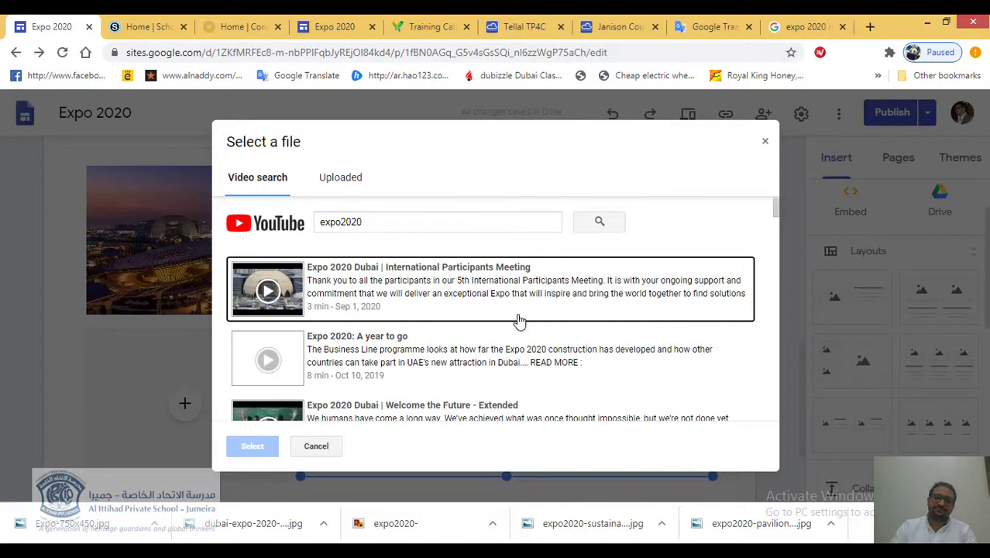
{"action": "scroll", "coordinate": [519, 322], "scroll_direction": "down", "scroll_amount": 5}
{"action": "scroll", "coordinate": [519, 321], "scroll_direction": "down", "scroll_amount": 5}
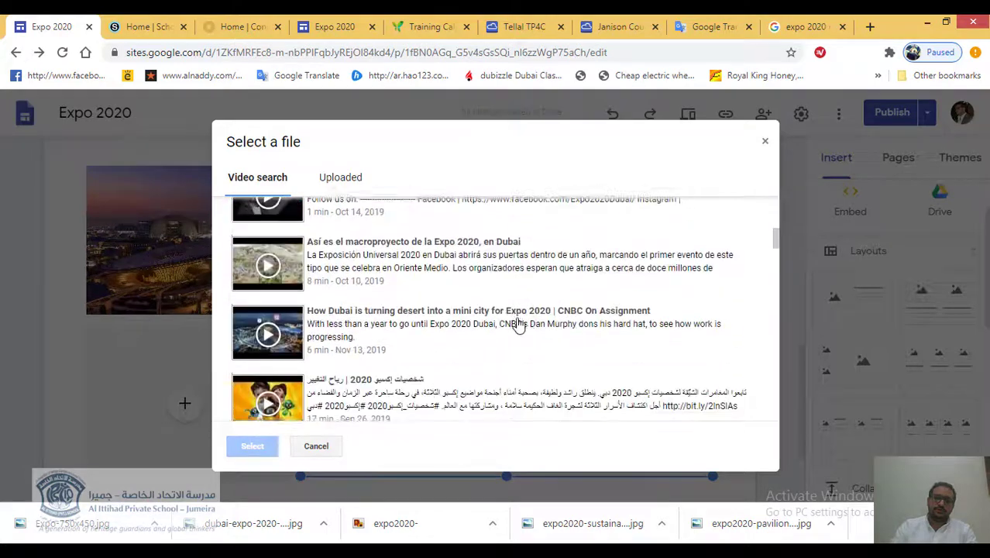
{"action": "scroll", "coordinate": [519, 326], "scroll_direction": "down", "scroll_amount": 1}
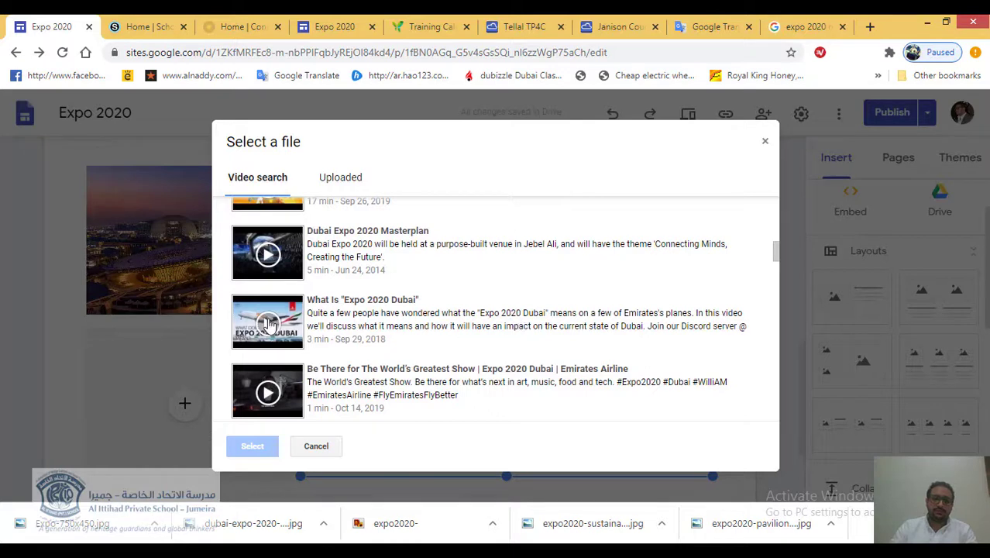
{"action": "left_click", "coordinate": [267, 324]}
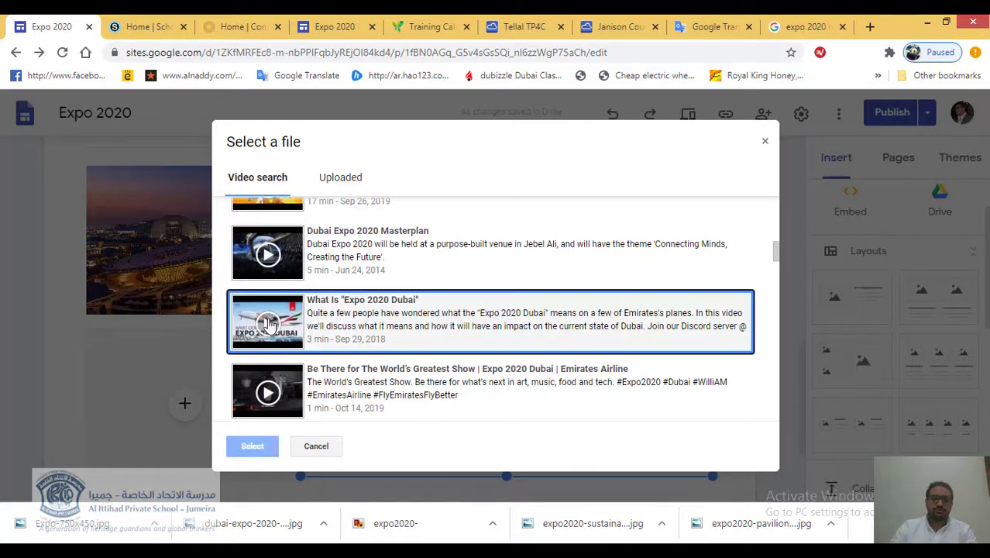
{"action": "left_click", "coordinate": [248, 447]}
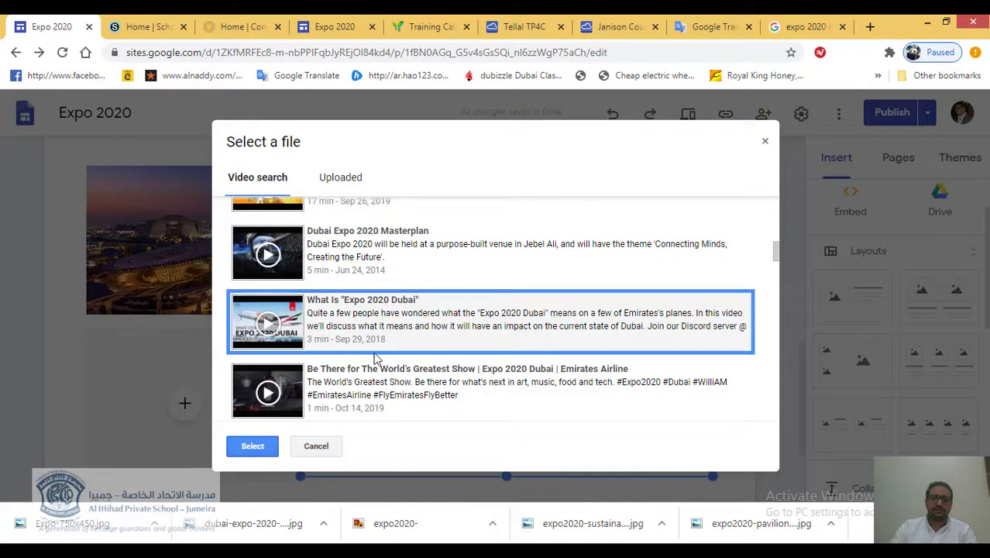
Fill the lower small placeholder with Expo-750x450.jpg from the recent Google Drive images
{"action": "scroll", "coordinate": [573, 264], "scroll_direction": "up", "scroll_amount": 2}
{"action": "scroll", "coordinate": [585, 271], "scroll_direction": "up", "scroll_amount": 10}
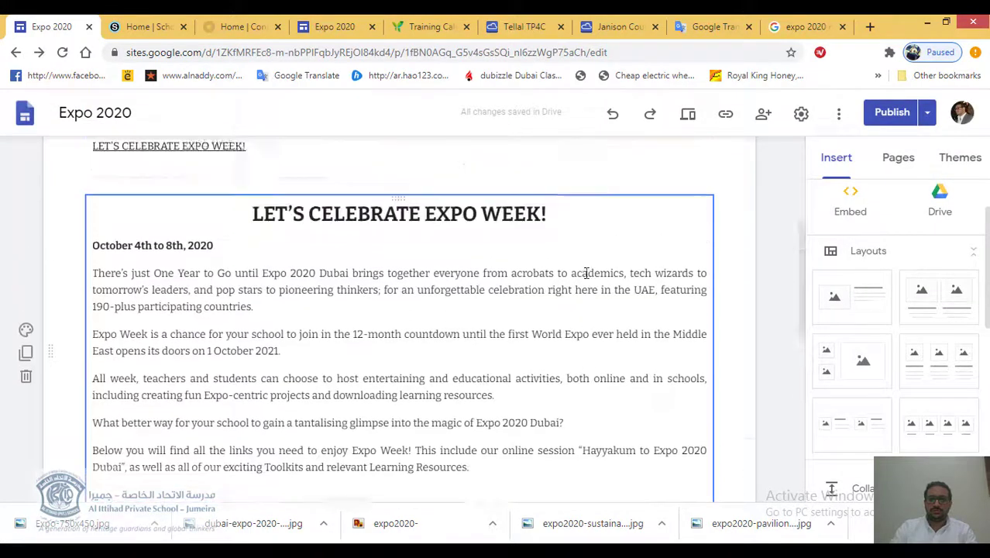
{"action": "mouse_move", "coordinate": [500, 210]}
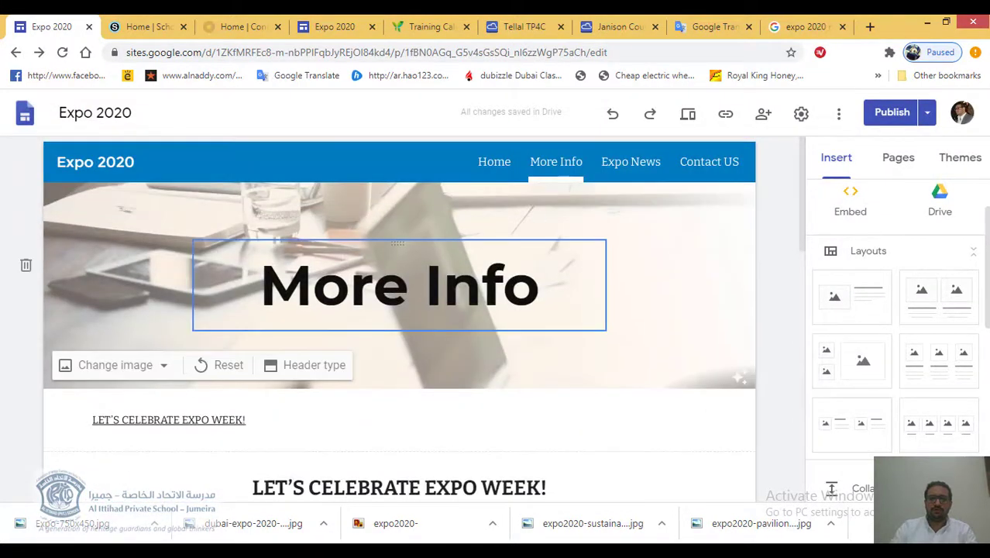
{"action": "scroll", "coordinate": [464, 326], "scroll_direction": "down", "scroll_amount": 10}
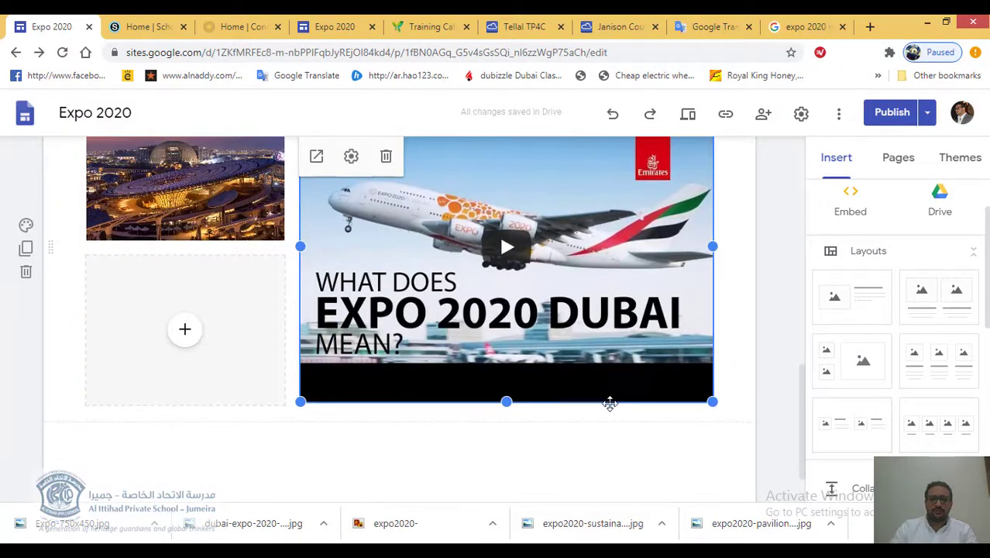
{"action": "scroll", "coordinate": [610, 403], "scroll_direction": "up", "scroll_amount": 2}
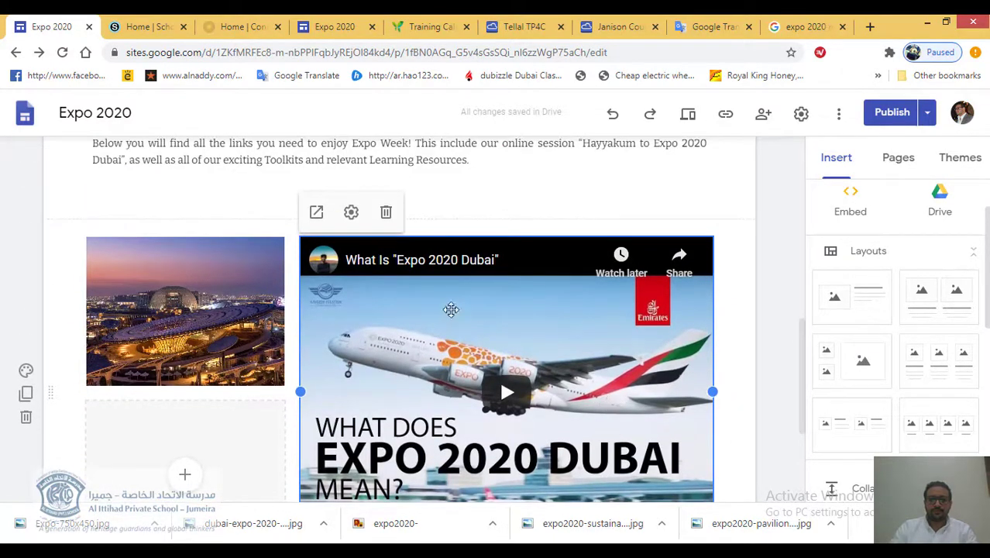
{"action": "scroll", "coordinate": [534, 357], "scroll_direction": "down", "scroll_amount": 2}
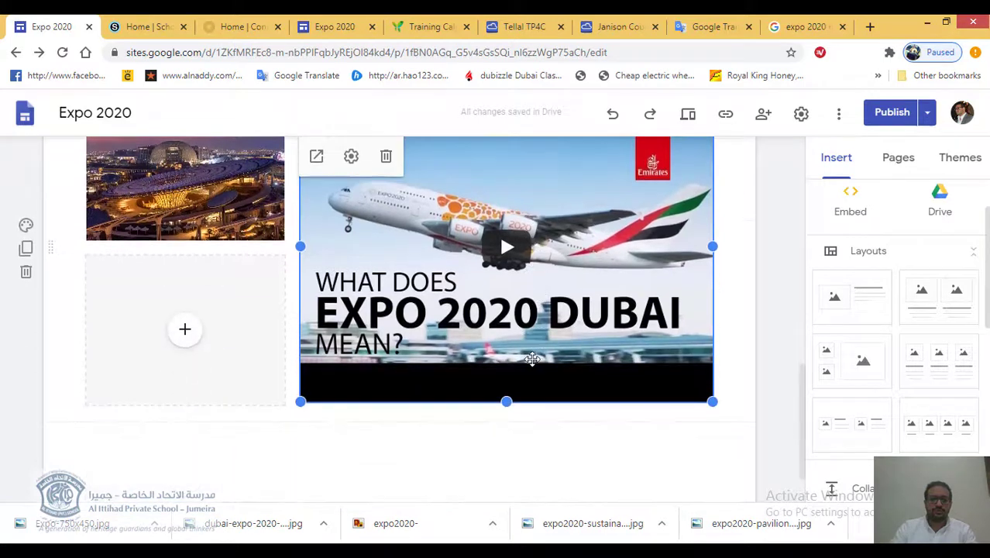
{"action": "left_click", "coordinate": [186, 334]}
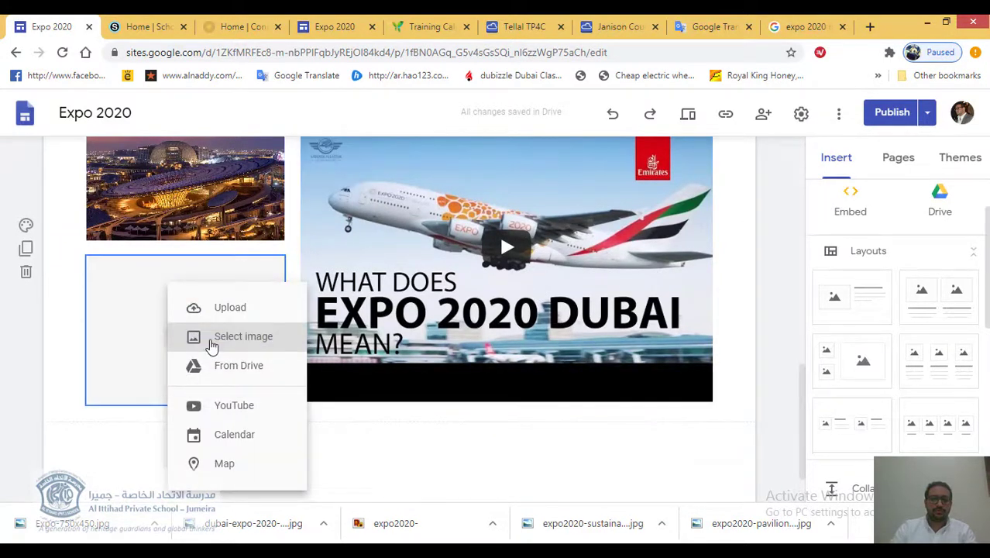
{"action": "left_click", "coordinate": [211, 345]}
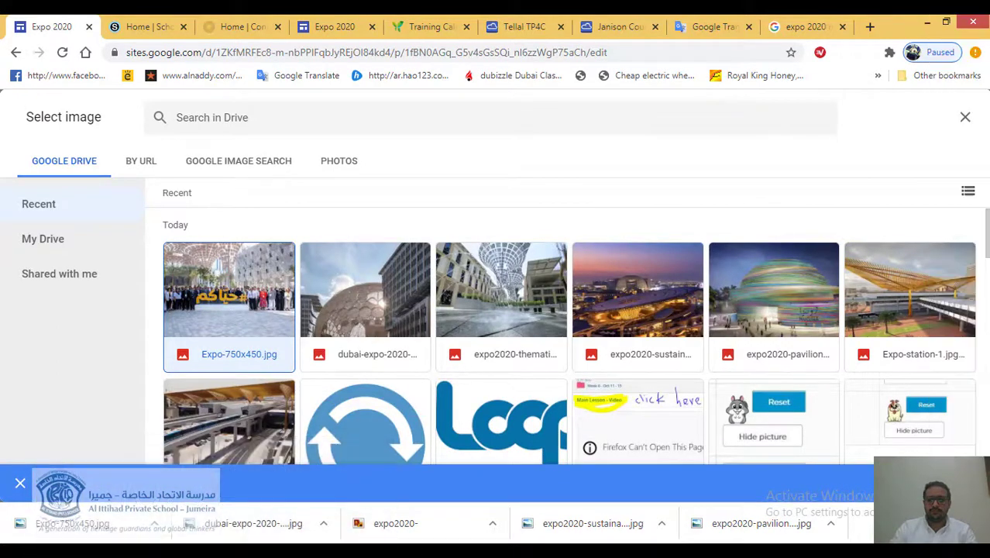
{"action": "double_click", "coordinate": [228, 290]}
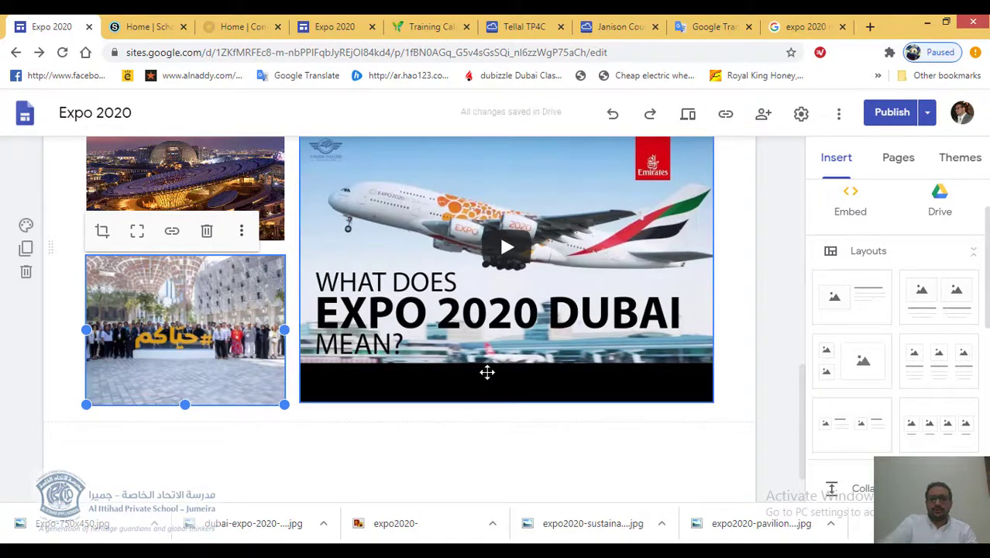
Review the whole More Info page with its new media layout, and look over the elements available for insertion
{"action": "scroll", "coordinate": [487, 371], "scroll_direction": "up", "scroll_amount": 10}
{"action": "scroll", "coordinate": [487, 373], "scroll_direction": "down", "scroll_amount": 10}
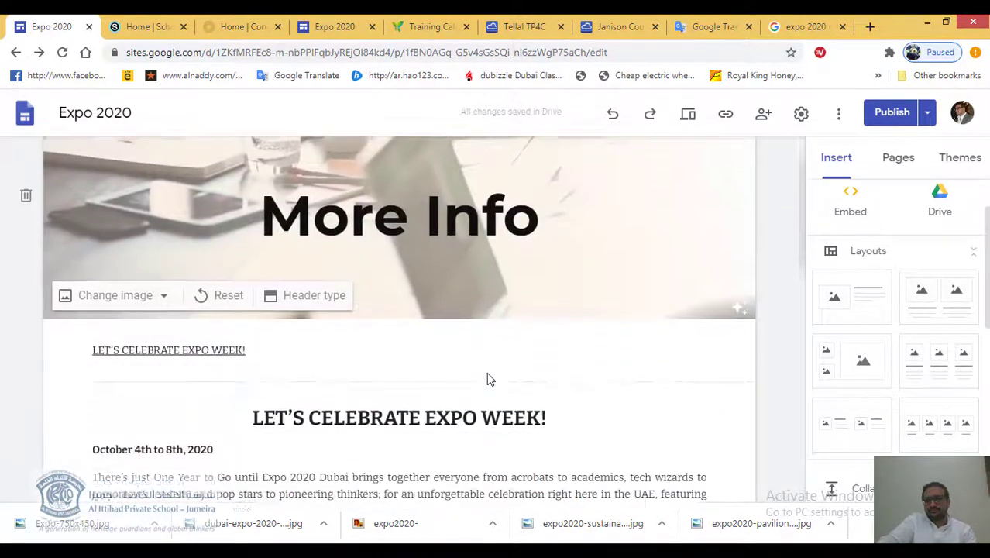
{"action": "scroll", "coordinate": [487, 379], "scroll_direction": "down", "scroll_amount": 2}
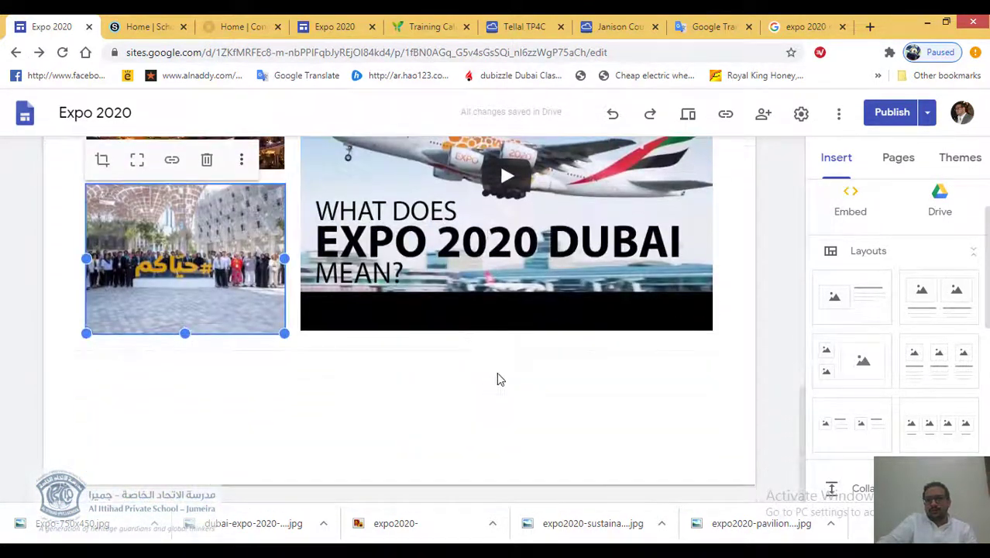
{"action": "scroll", "coordinate": [692, 371], "scroll_direction": "up", "scroll_amount": 5}
{"action": "scroll", "coordinate": [691, 371], "scroll_direction": "up", "scroll_amount": 8}
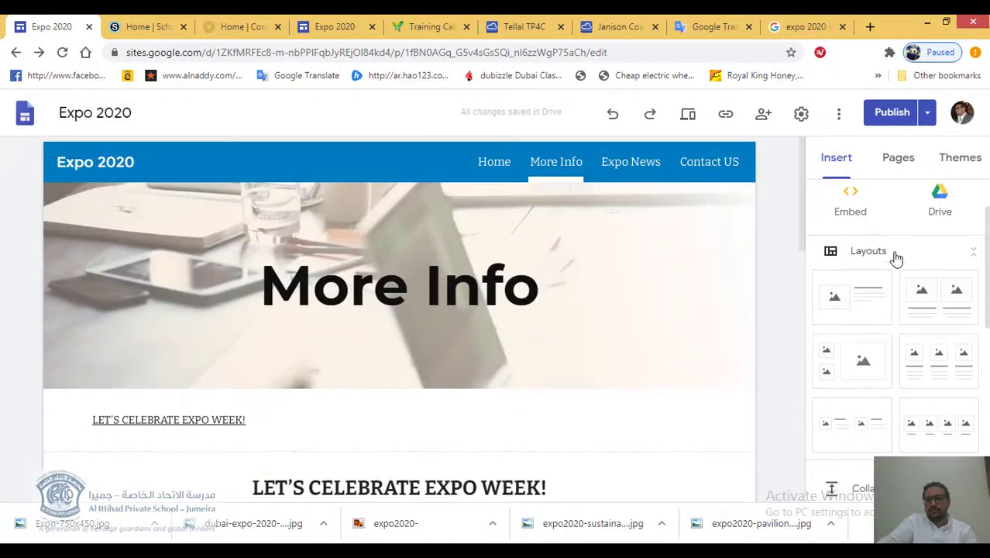
{"action": "scroll", "coordinate": [884, 354], "scroll_direction": "down", "scroll_amount": 3}
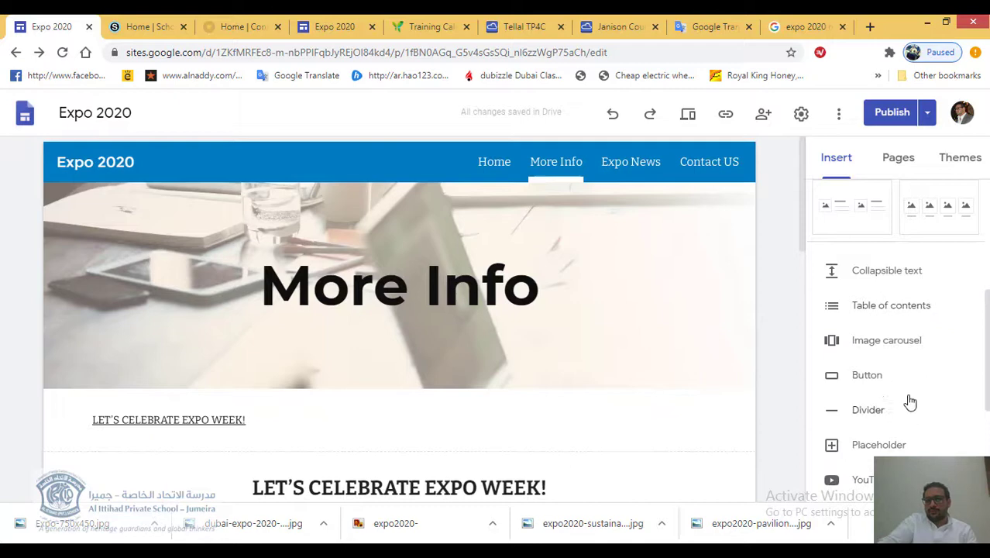
{"action": "scroll", "coordinate": [905, 377], "scroll_direction": "up", "scroll_amount": 1}
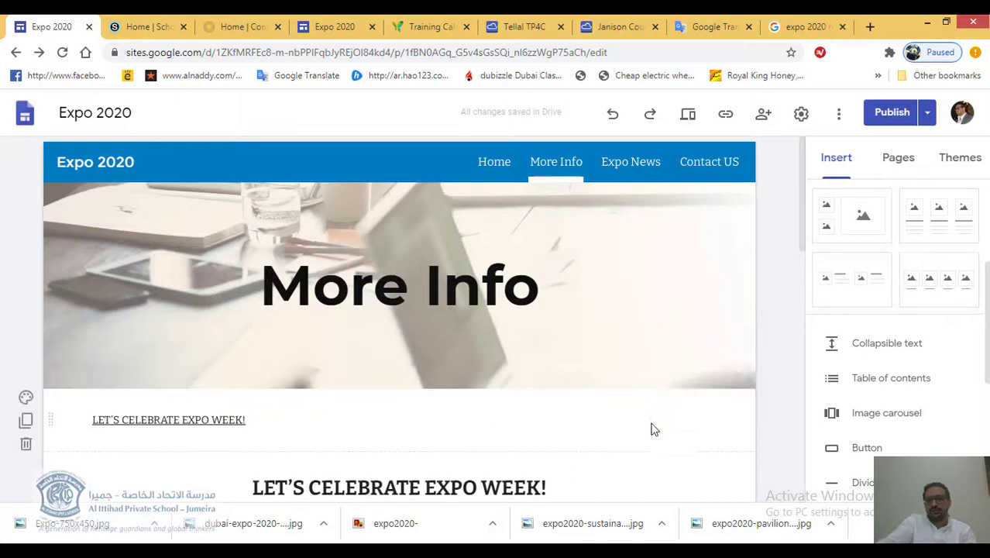
Start a link on the centred "LET'S CELEBRATE EXPO WEEK!" heading and copy the expo2020dubai.com/en address from the open Expo website
{"action": "scroll", "coordinate": [658, 426], "scroll_direction": "down", "scroll_amount": 2}
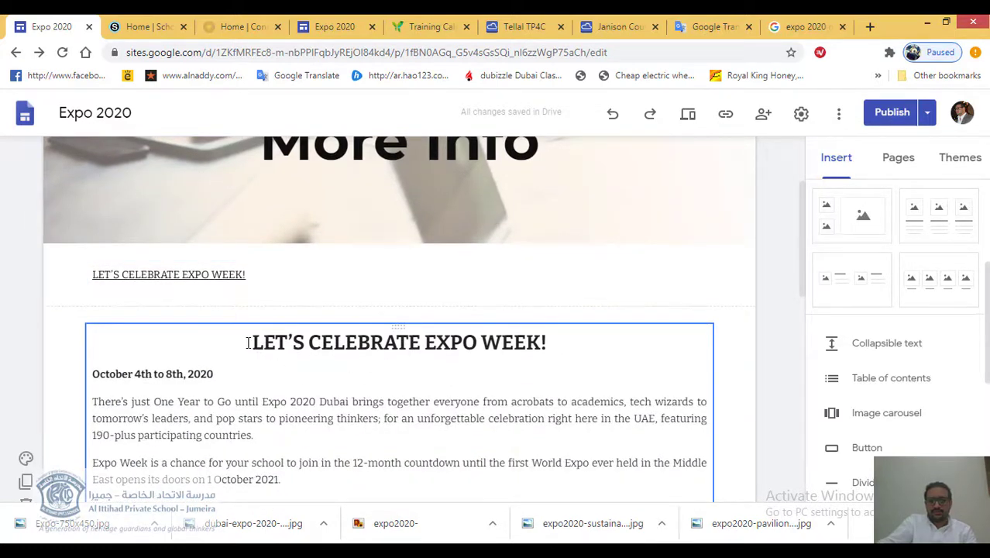
{"action": "left_click_drag", "start_coordinate": [538, 347], "coordinate": [252, 350]}
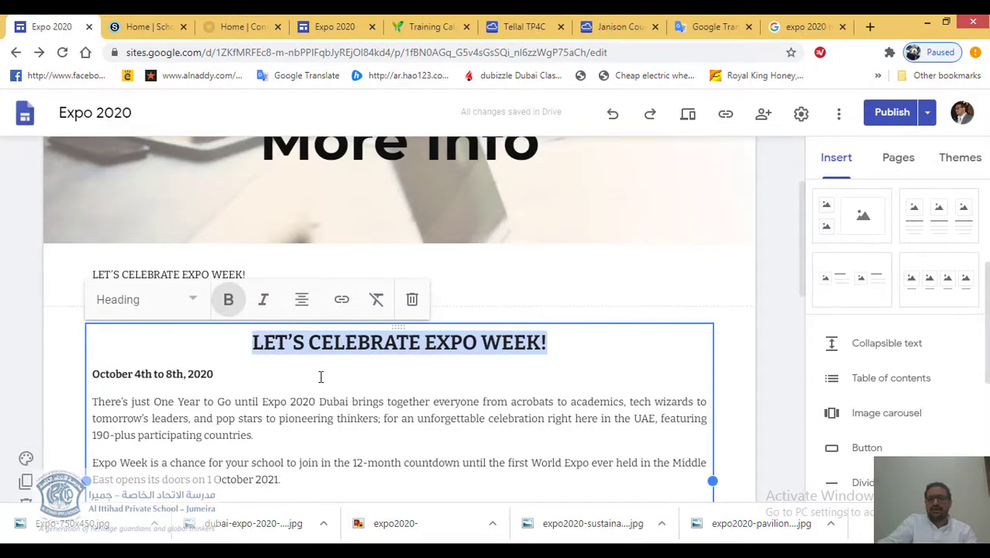
{"action": "left_click", "coordinate": [342, 300]}
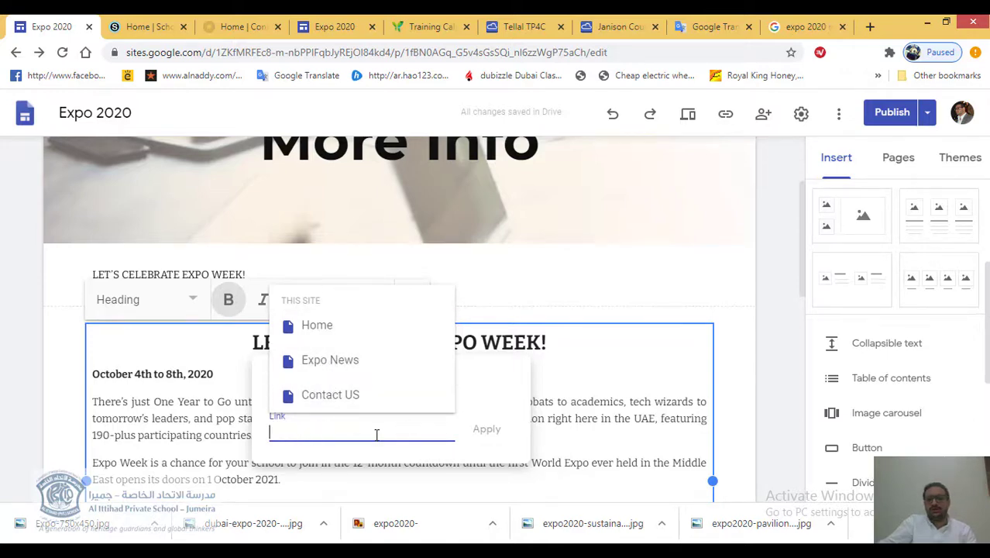
{"action": "left_click", "coordinate": [234, 28]}
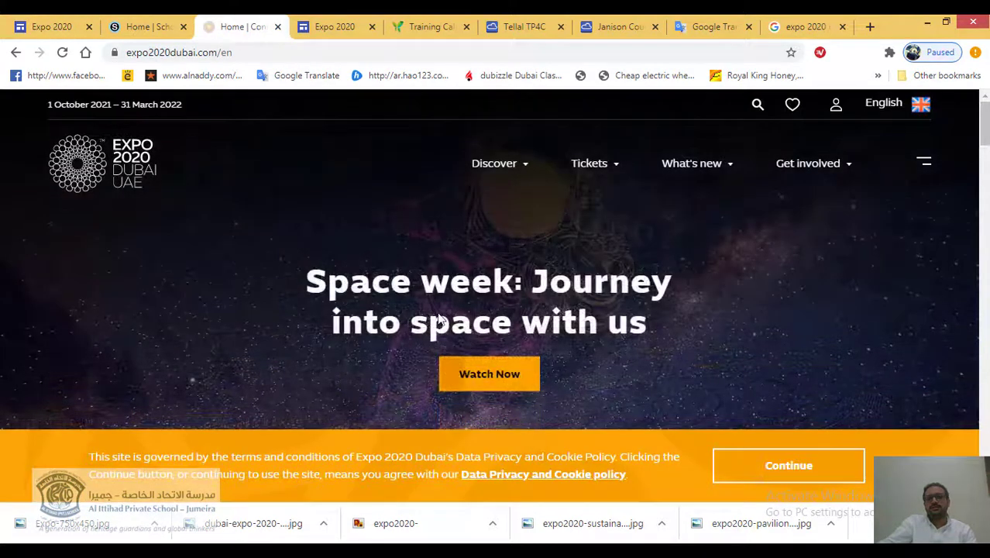
{"action": "left_click", "coordinate": [248, 53]}
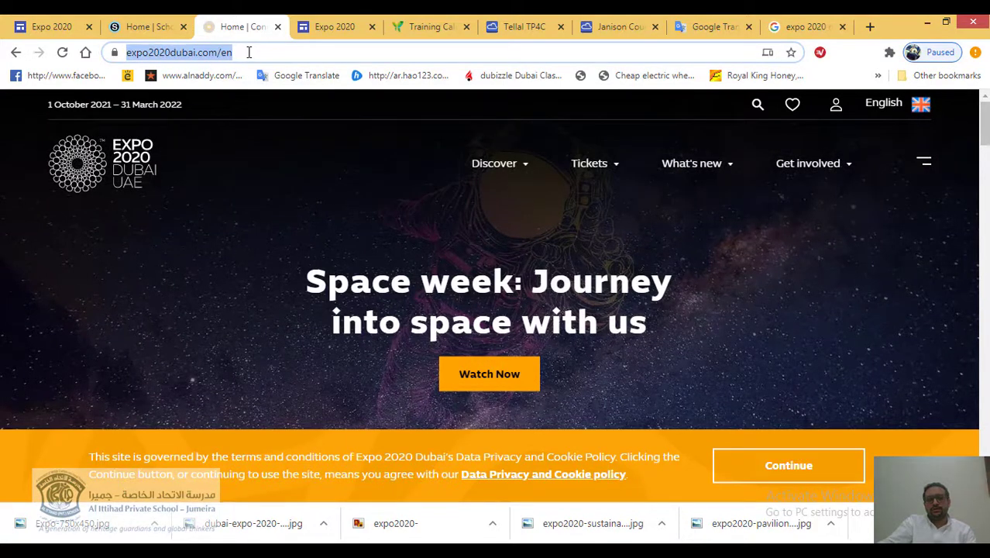
{"action": "right_click", "coordinate": [218, 56]}
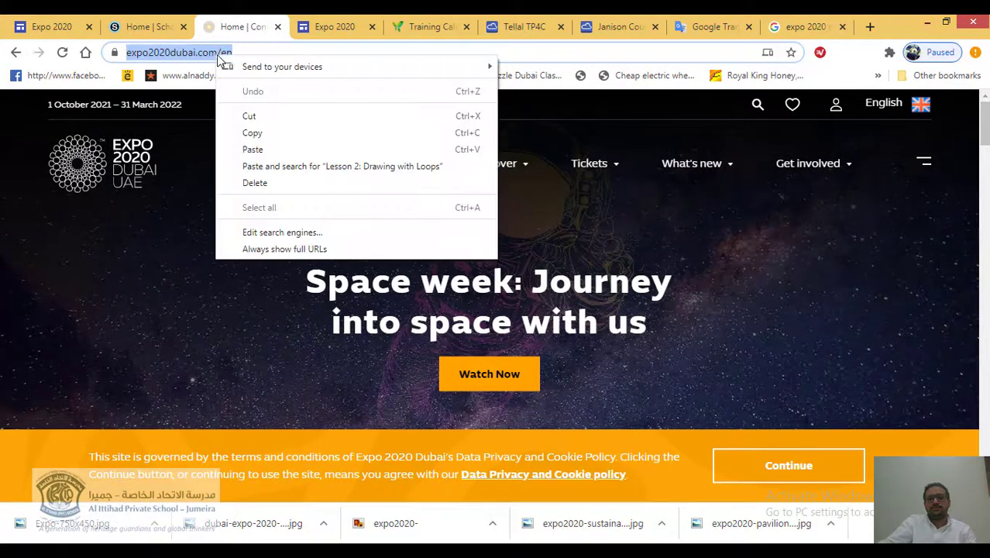
{"action": "left_click", "coordinate": [273, 134]}
{"action": "left_click", "coordinate": [78, 25]}
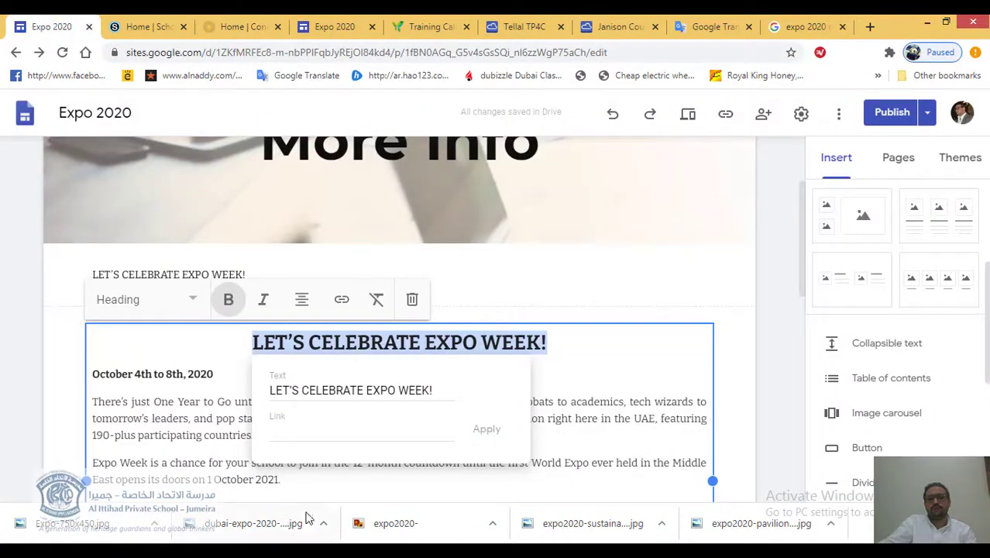
{"action": "right_click", "coordinate": [300, 424]}
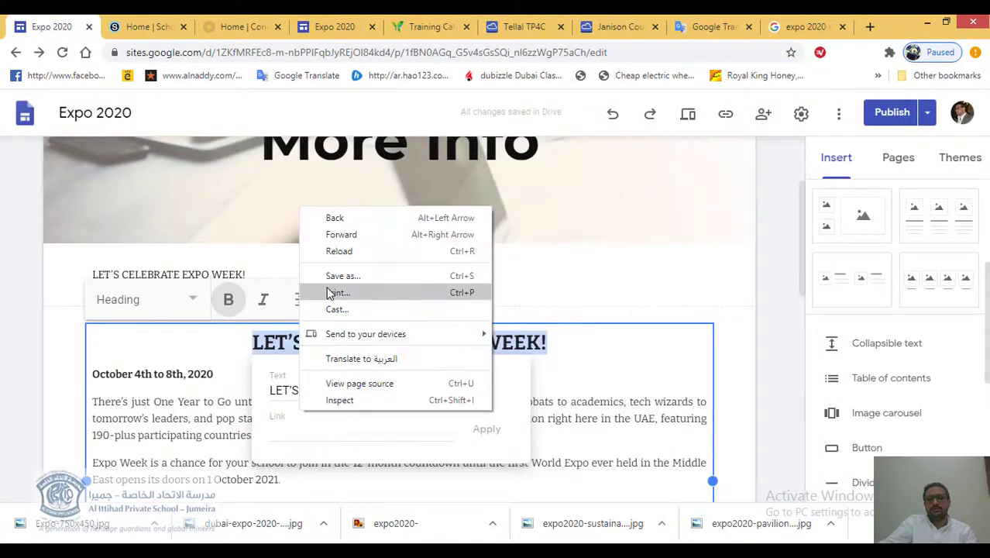
{"action": "left_click", "coordinate": [274, 416]}
{"action": "right_click", "coordinate": [274, 417]}
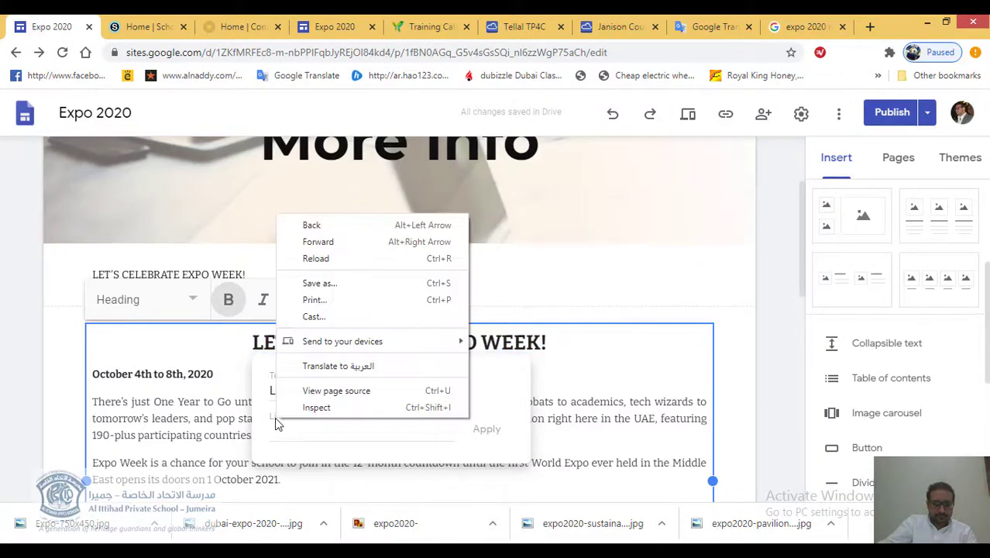
{"action": "left_click", "coordinate": [294, 436]}
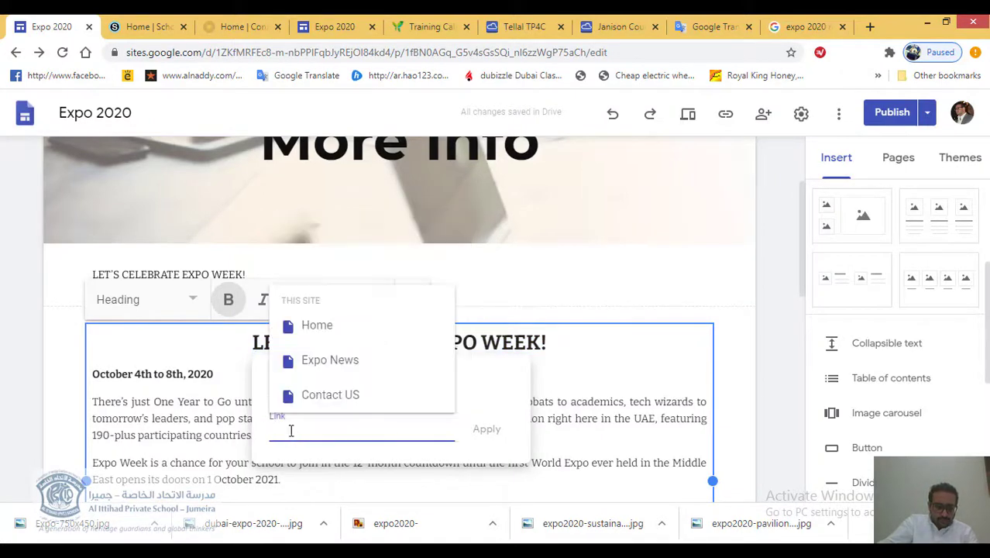
{"action": "right_click", "coordinate": [290, 432]}
{"action": "left_click", "coordinate": [326, 317]}
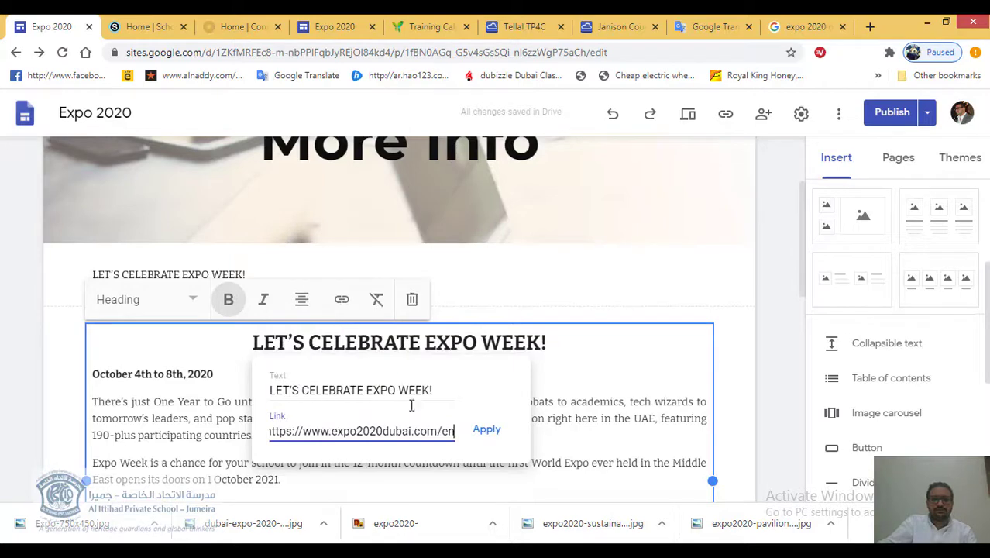
{"action": "left_click", "coordinate": [489, 431]}
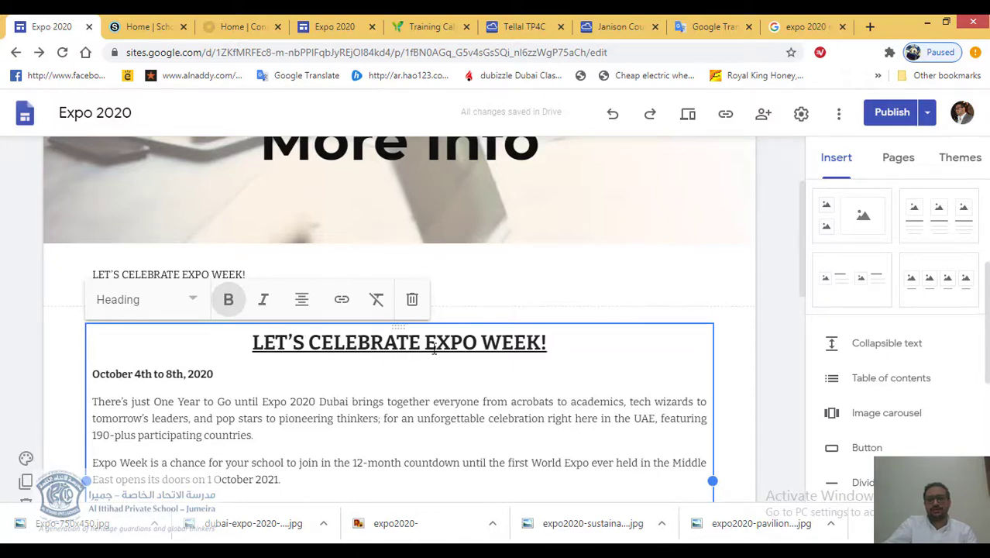
{"action": "scroll", "coordinate": [469, 416], "scroll_direction": "up", "scroll_amount": 2}
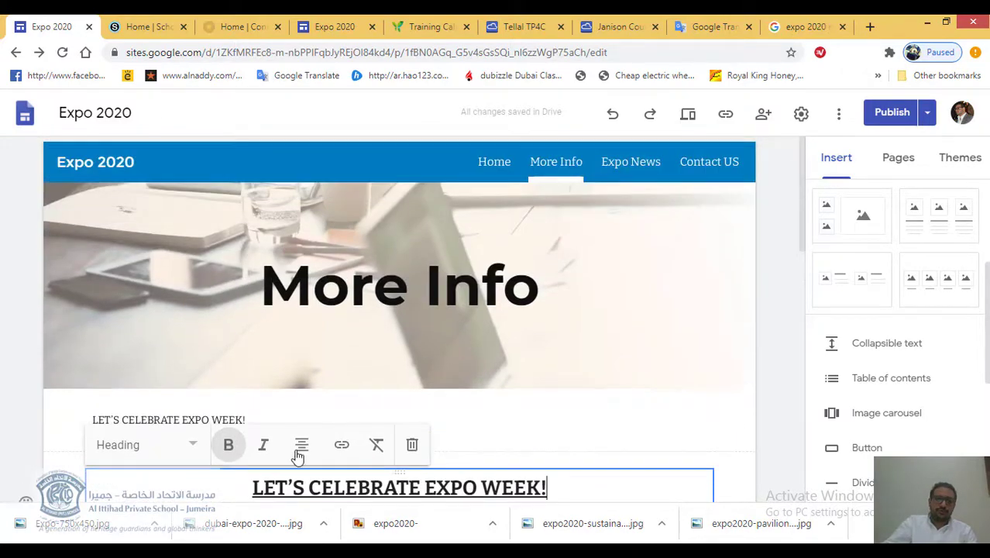
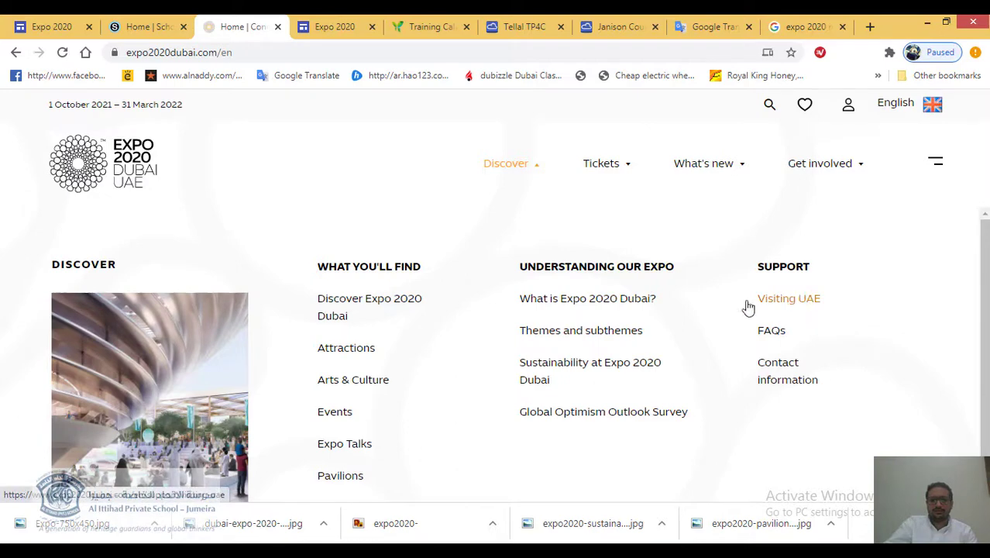
Open the Attractions page on the Expo 2020 Dubai website and copy its address, expo2020dubai.com/en/discover/attractions
{"action": "left_click", "coordinate": [369, 355]}
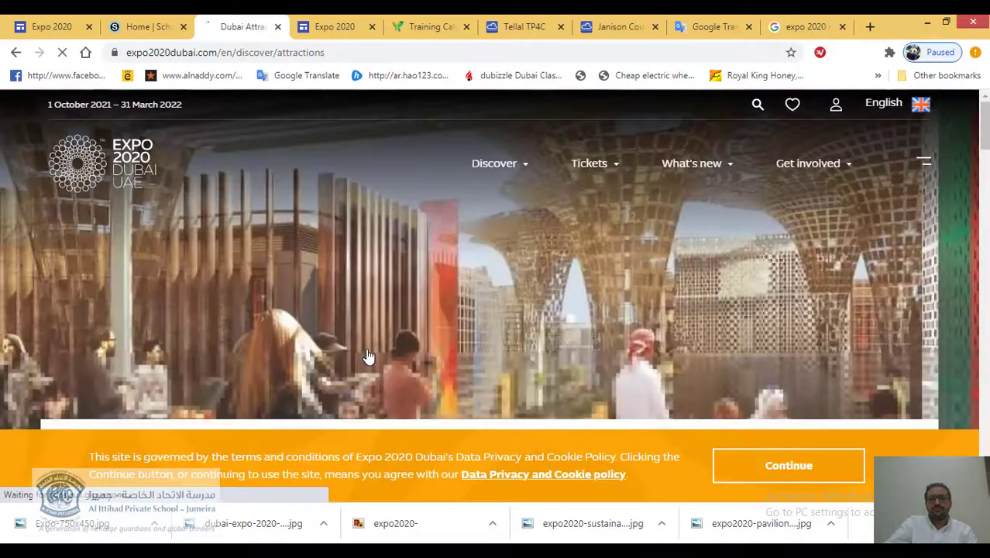
{"action": "scroll", "coordinate": [394, 390], "scroll_direction": "down", "scroll_amount": 5}
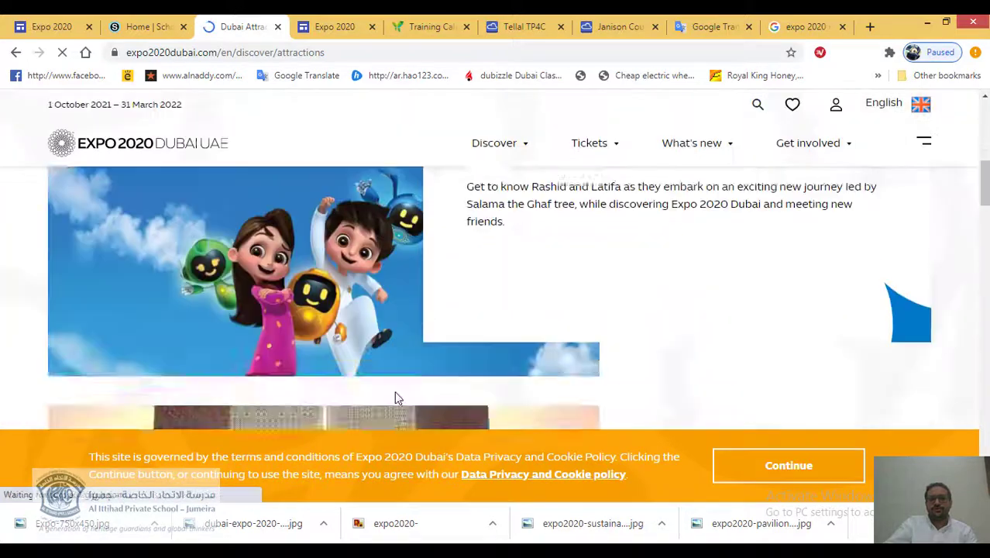
{"action": "scroll", "coordinate": [393, 390], "scroll_direction": "up", "scroll_amount": 5}
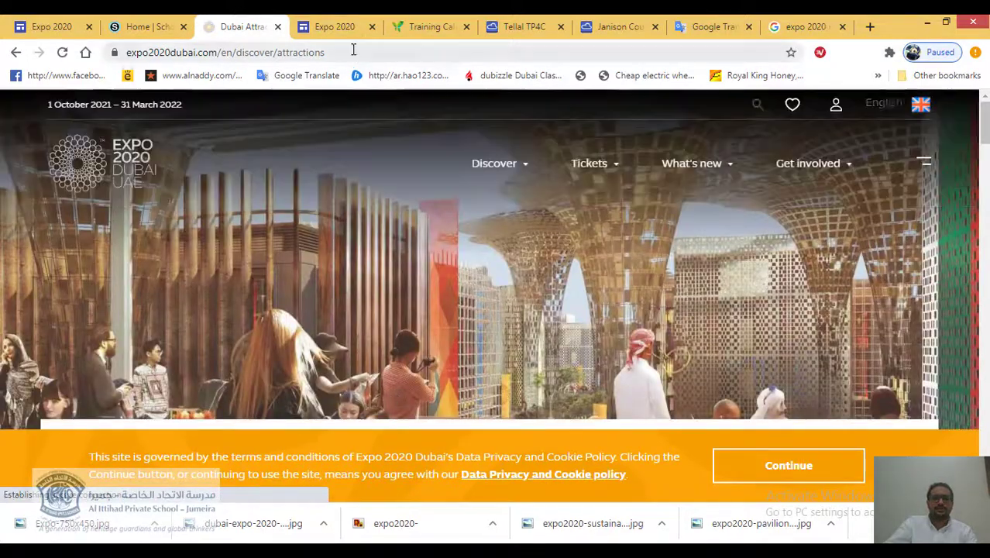
{"action": "left_click", "coordinate": [352, 49]}
{"action": "right_click", "coordinate": [250, 58]}
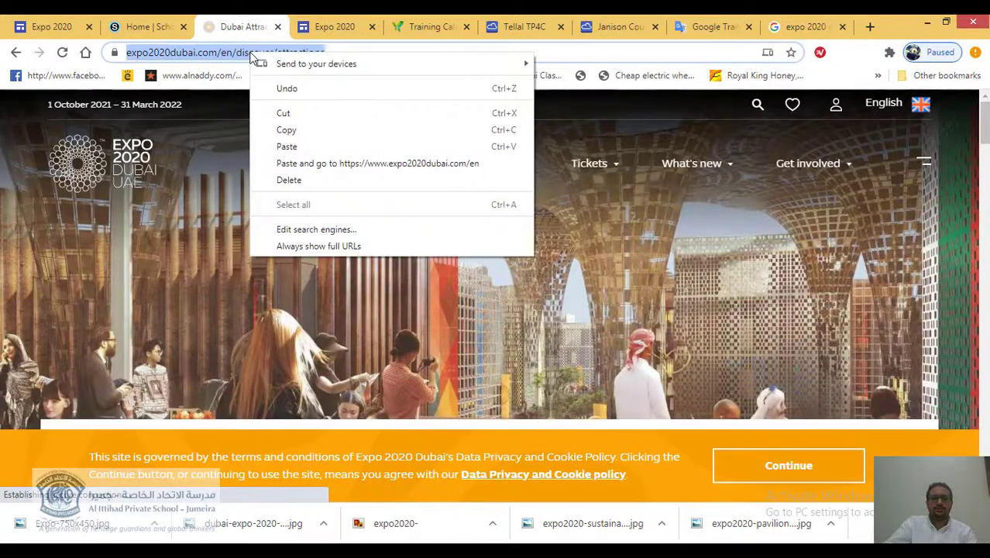
{"action": "left_click", "coordinate": [285, 128]}
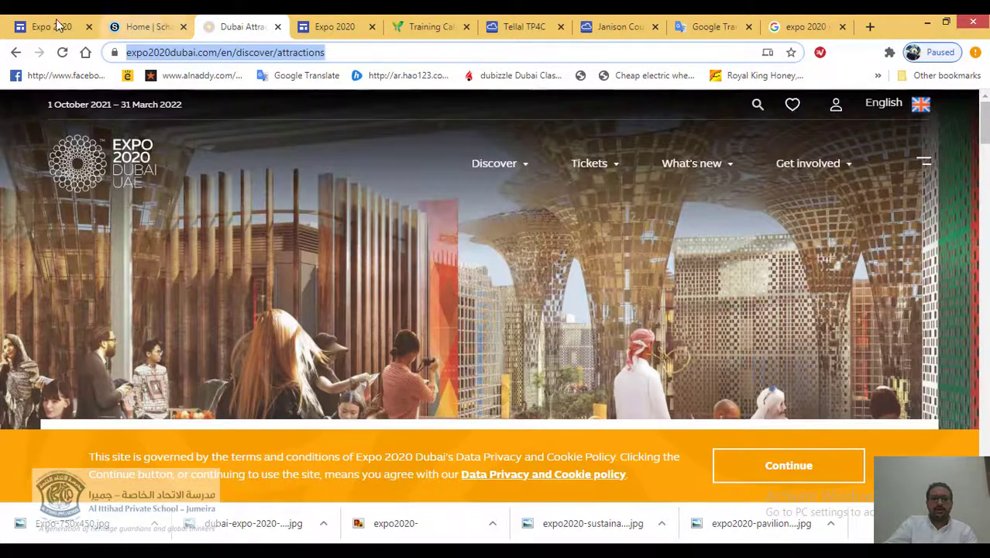
Replace the dusk image's Expo News link in the site editor with the copied expo2020dubai.com/en/discover/attractions address
{"action": "left_click", "coordinate": [51, 27]}
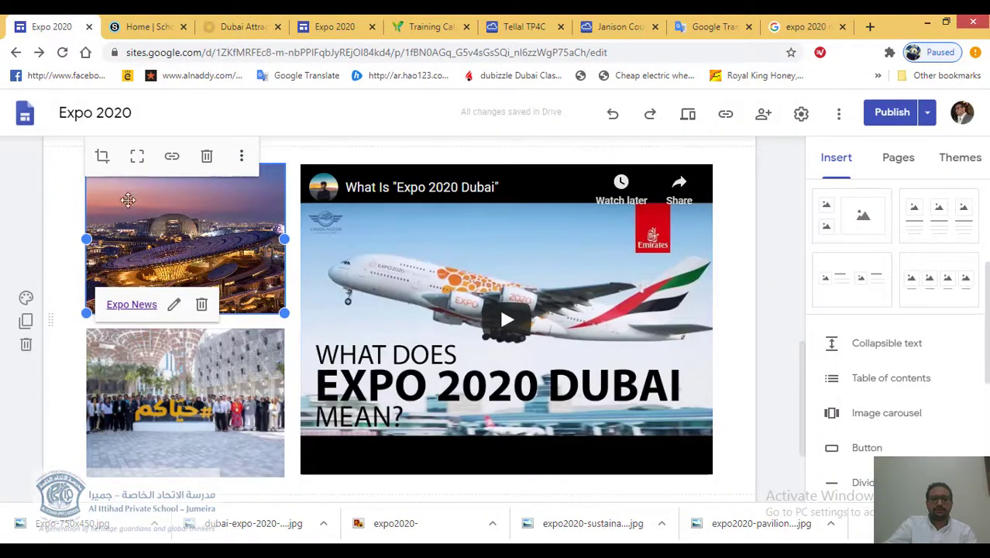
{"action": "left_click", "coordinate": [173, 161]}
{"action": "left_click_drag", "start_coordinate": [227, 161], "coordinate": [97, 162]}
{"action": "key", "text": "BackSpace"}
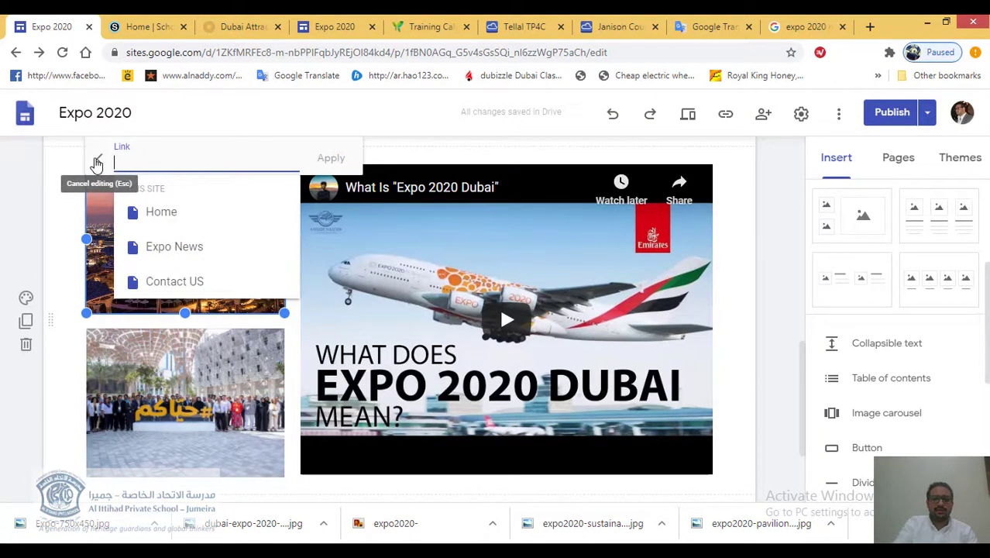
{"action": "key", "text": "ctrl+v"}
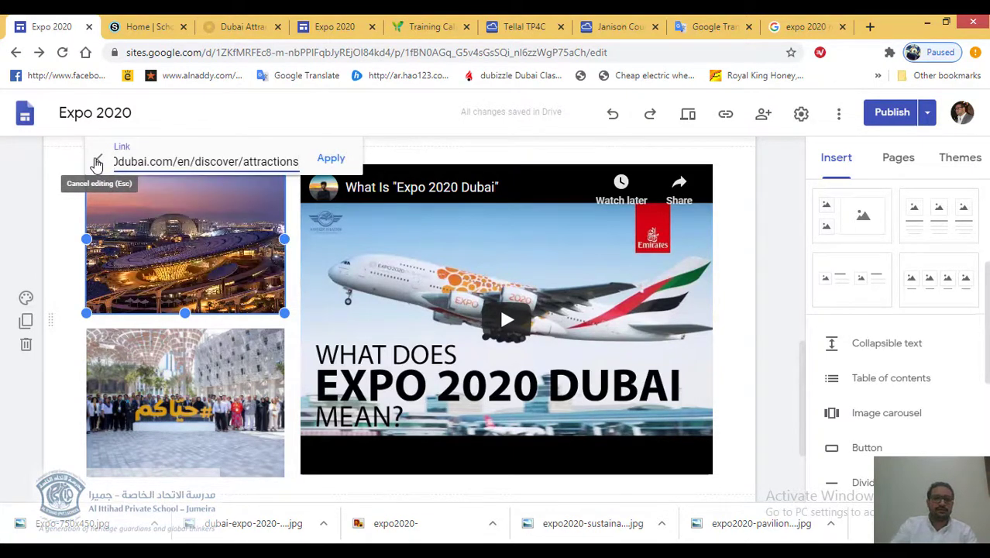
{"action": "left_click", "coordinate": [329, 159]}
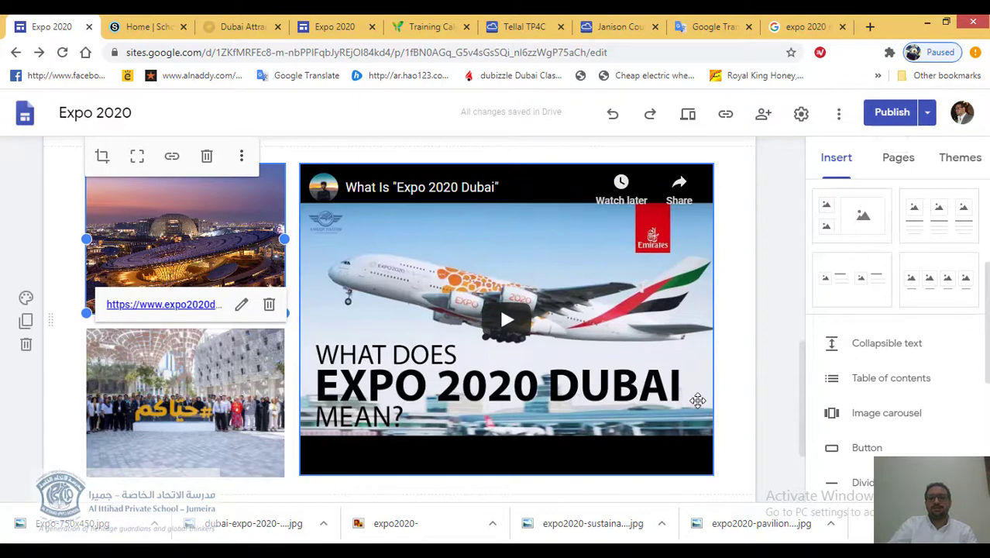
Preview the More Info page, test the link on the centred "LET'S CELEBRATE EXPO WEEK!" heading, and close the page it opens
{"action": "scroll", "coordinate": [671, 411], "scroll_direction": "down", "scroll_amount": 2}
{"action": "scroll", "coordinate": [671, 411], "scroll_direction": "up", "scroll_amount": 15}
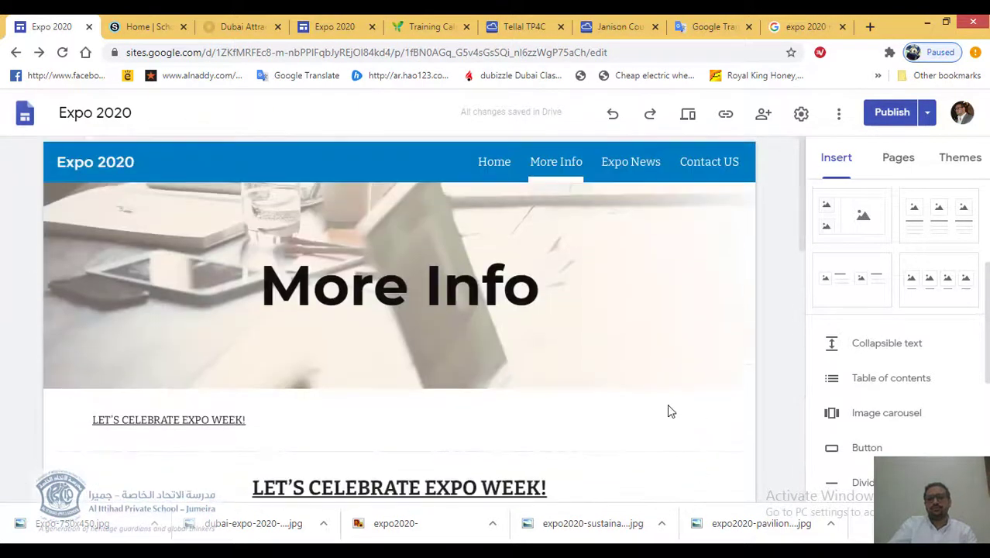
{"action": "scroll", "coordinate": [670, 405], "scroll_direction": "down", "scroll_amount": 3}
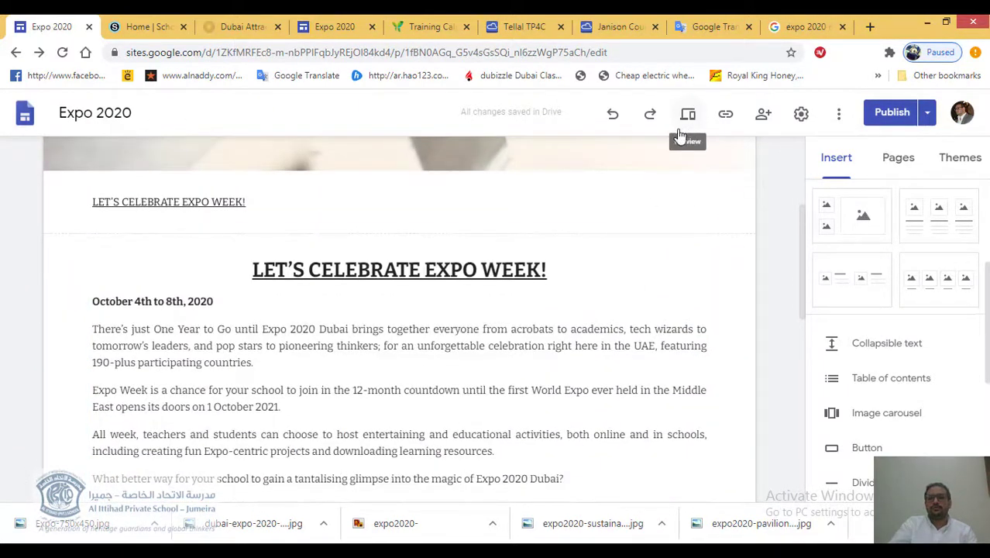
{"action": "left_click", "coordinate": [688, 124]}
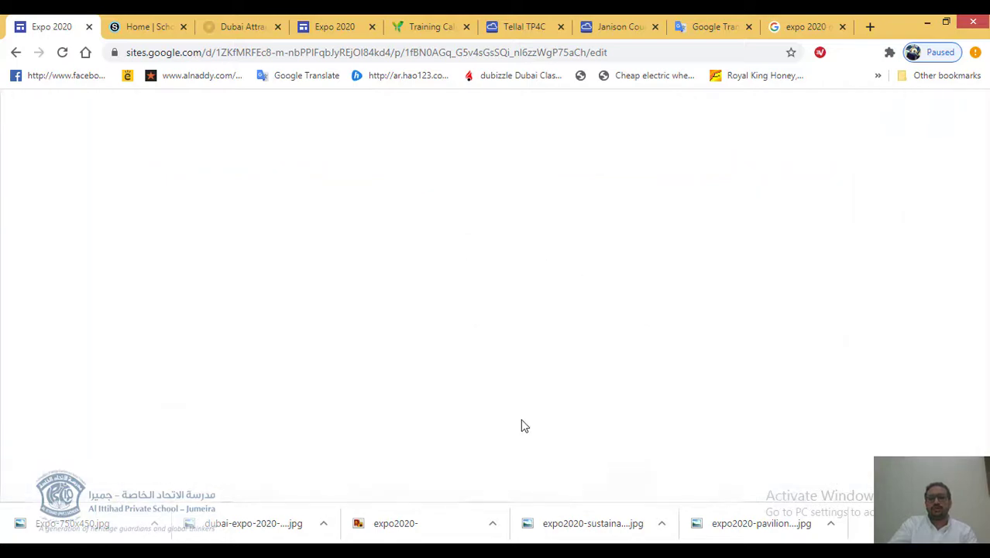
{"action": "scroll", "coordinate": [527, 426], "scroll_direction": "down", "scroll_amount": 5}
{"action": "scroll", "coordinate": [526, 424], "scroll_direction": "up", "scroll_amount": 5}
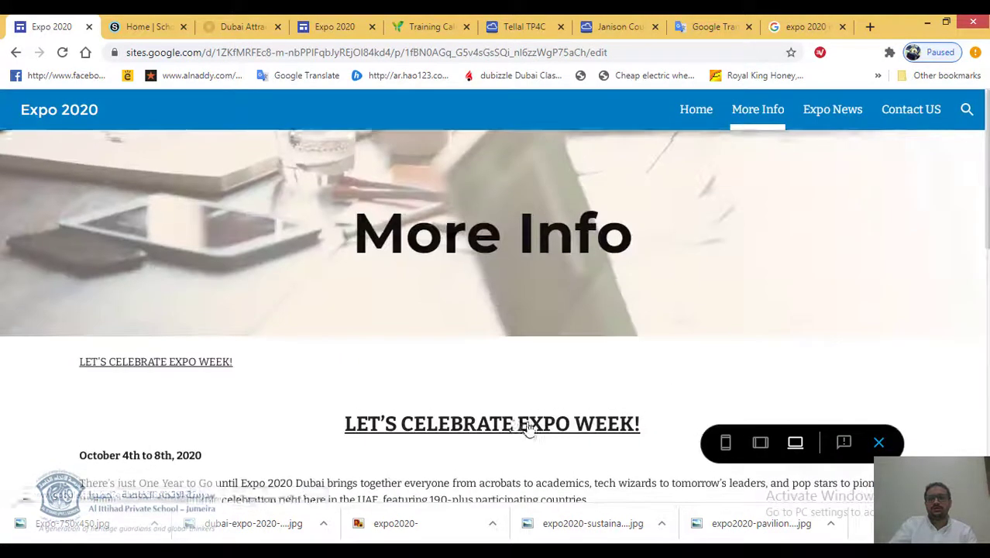
{"action": "scroll", "coordinate": [582, 388], "scroll_direction": "down", "scroll_amount": 1}
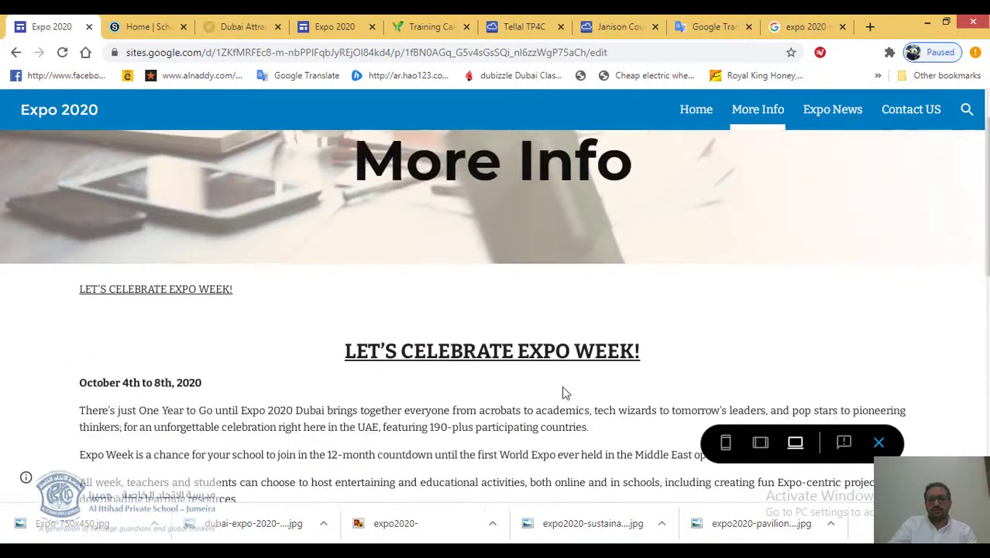
{"action": "left_click", "coordinate": [451, 358]}
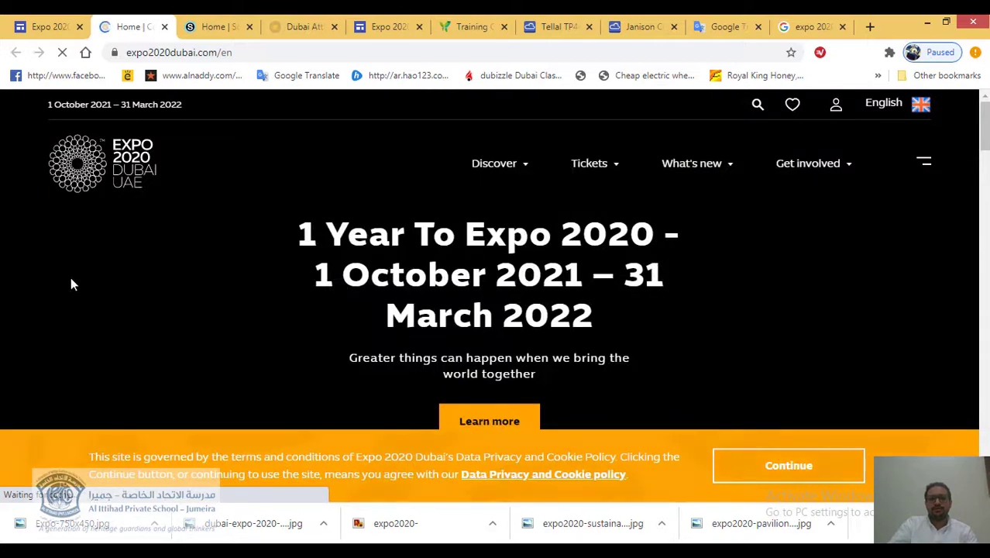
{"action": "key", "text": "ctrl+w"}
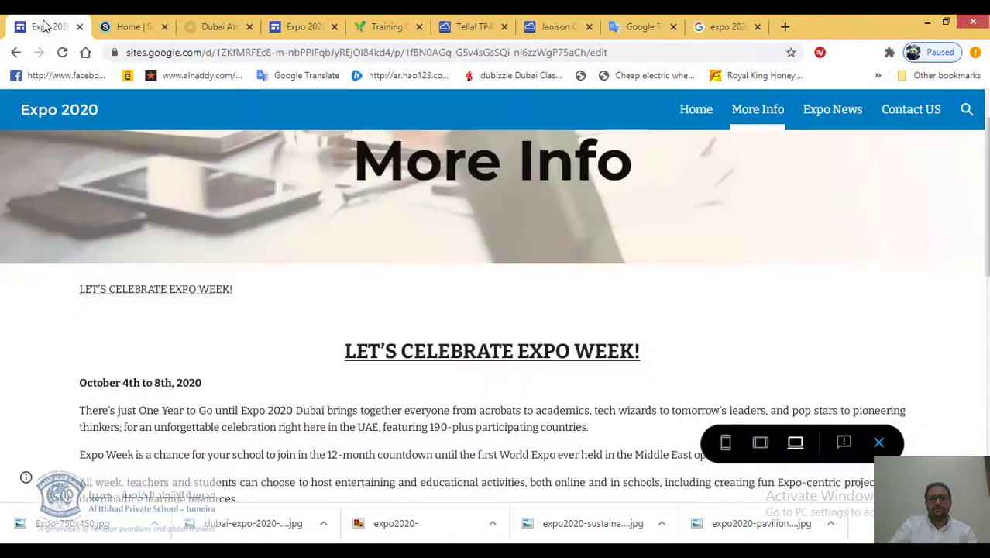
Test the dusk image's link in the preview, look over the linked page, close it, and exit the preview
{"action": "scroll", "coordinate": [240, 417], "scroll_direction": "down", "scroll_amount": 8}
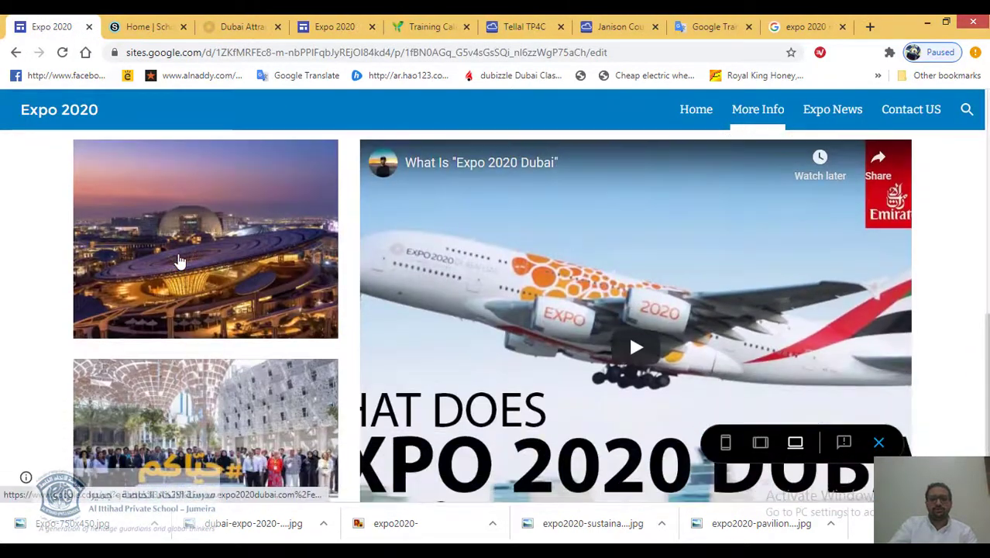
{"action": "left_click", "coordinate": [178, 262]}
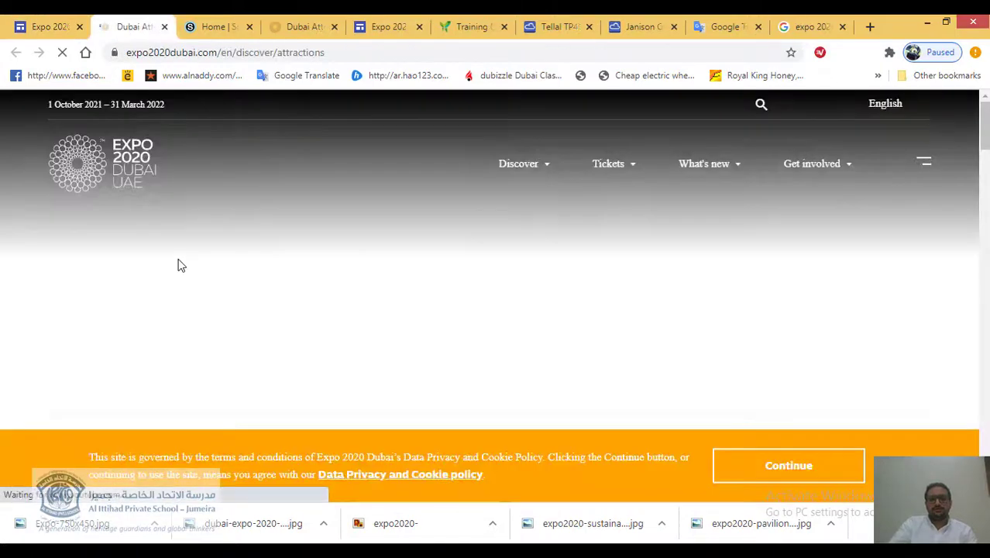
{"action": "scroll", "coordinate": [679, 289], "scroll_direction": "down", "scroll_amount": 5}
{"action": "scroll", "coordinate": [679, 289], "scroll_direction": "up", "scroll_amount": 5}
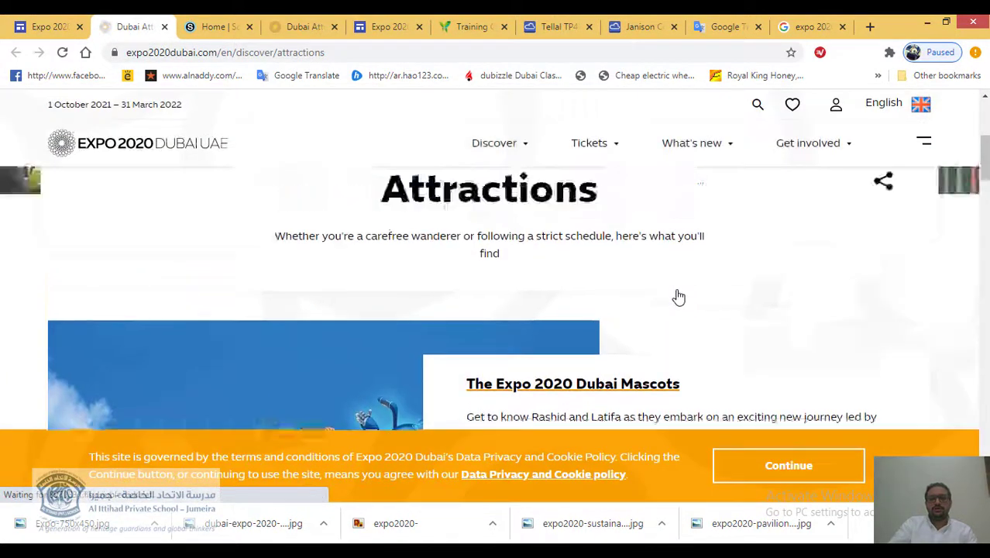
{"action": "left_click", "coordinate": [164, 27]}
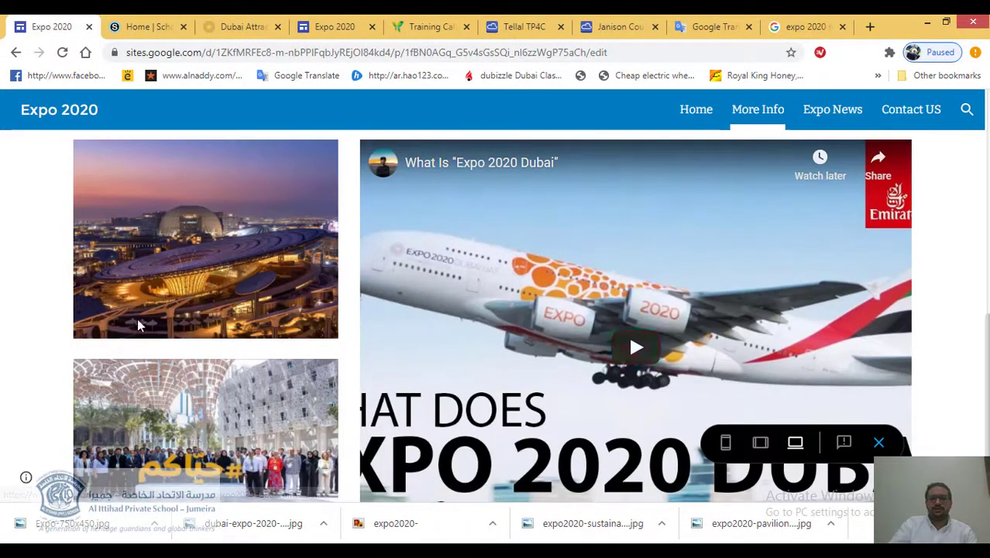
{"action": "left_click", "coordinate": [878, 444]}
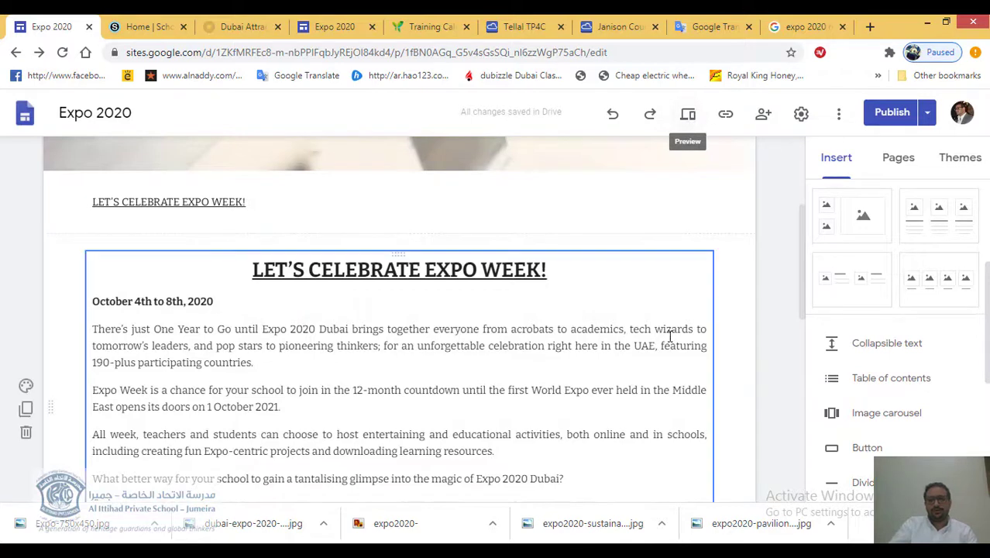
Open the Expo News page for editing and start inserting an image carousel on it
{"action": "scroll", "coordinate": [670, 268], "scroll_direction": "down", "scroll_amount": 10}
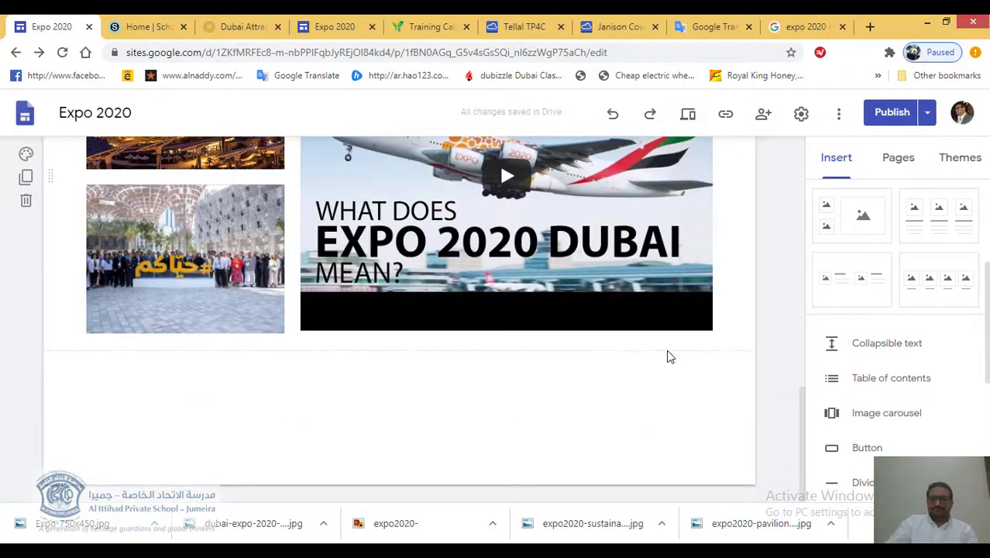
{"action": "scroll", "coordinate": [670, 358], "scroll_direction": "up", "scroll_amount": 10}
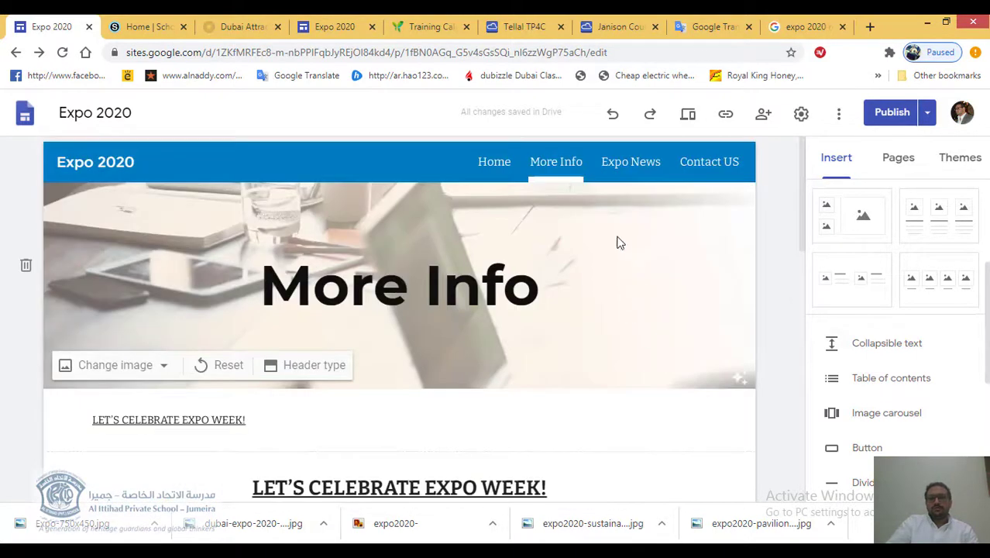
{"action": "left_click", "coordinate": [624, 161]}
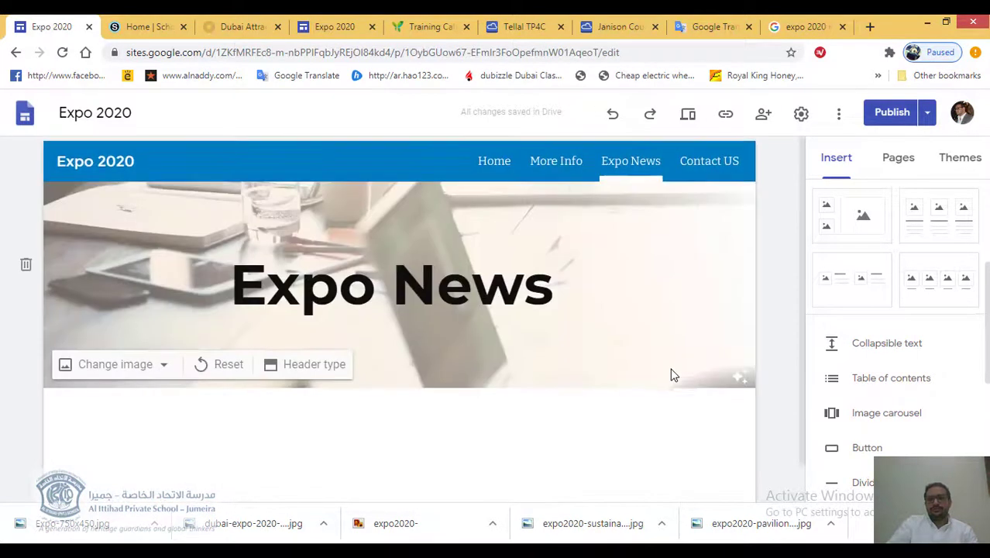
{"action": "scroll", "coordinate": [671, 374], "scroll_direction": "down", "scroll_amount": 1}
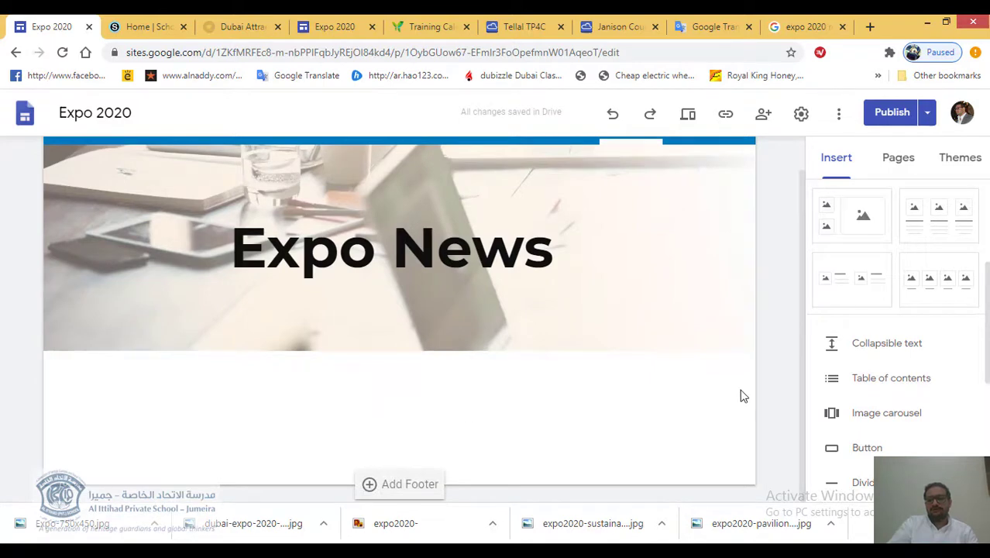
{"action": "scroll", "coordinate": [742, 396], "scroll_direction": "up", "scroll_amount": 1}
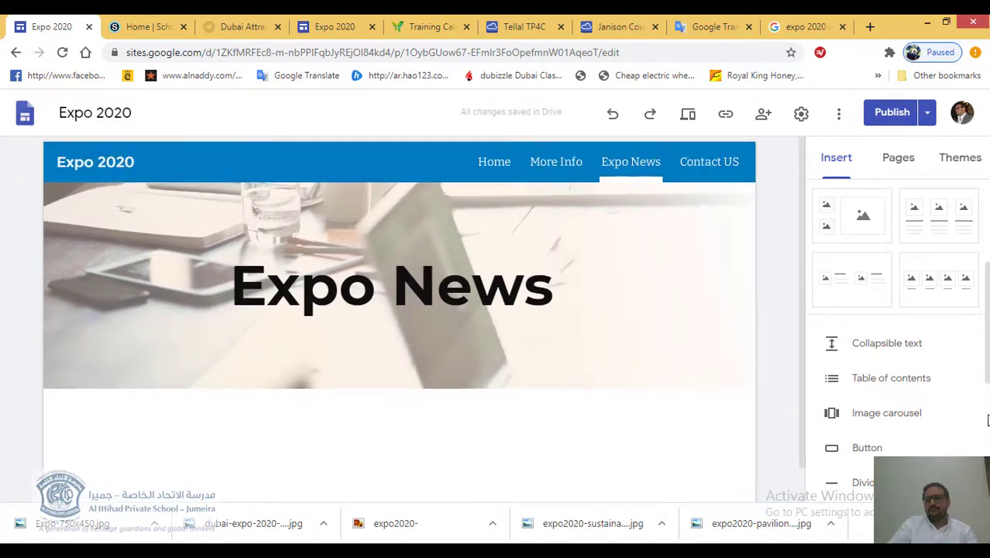
{"action": "scroll", "coordinate": [982, 379], "scroll_direction": "down", "scroll_amount": 2}
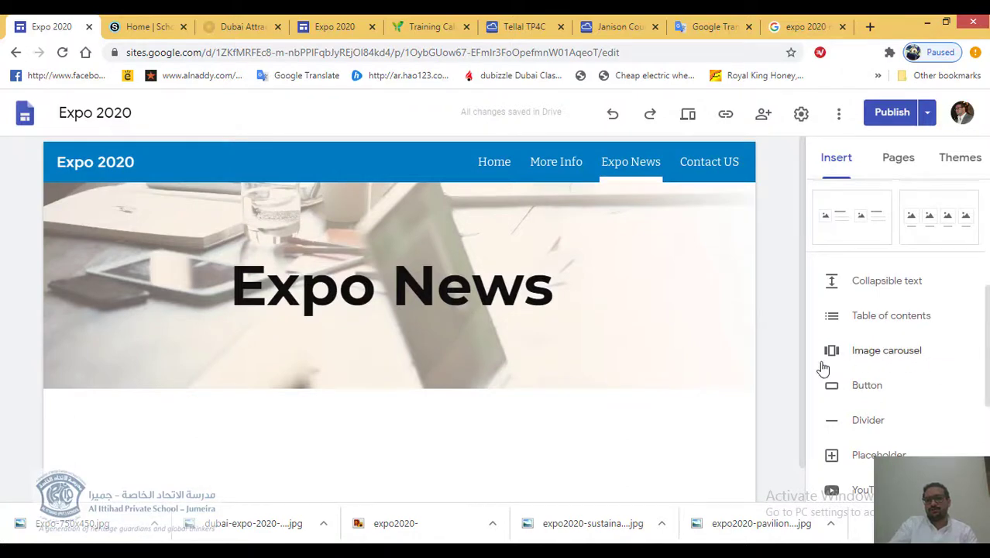
{"action": "left_click", "coordinate": [881, 361]}
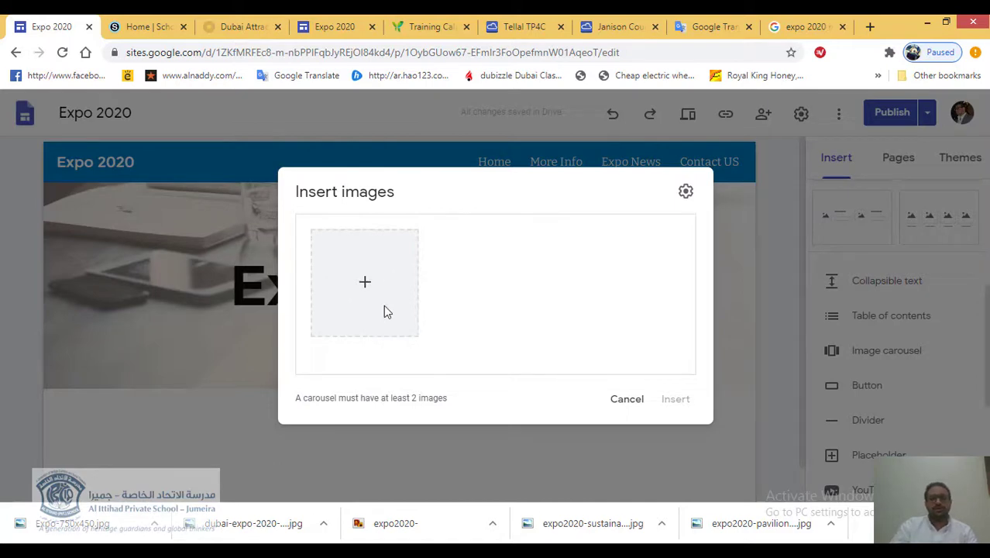
Upload expo2020-pavilion-russia-1-1600-x-900 to the carousel from Google Drive's ICT Primary > 2020-2021 > Gr 5 > Expo photos folder
{"action": "left_click", "coordinate": [367, 290]}
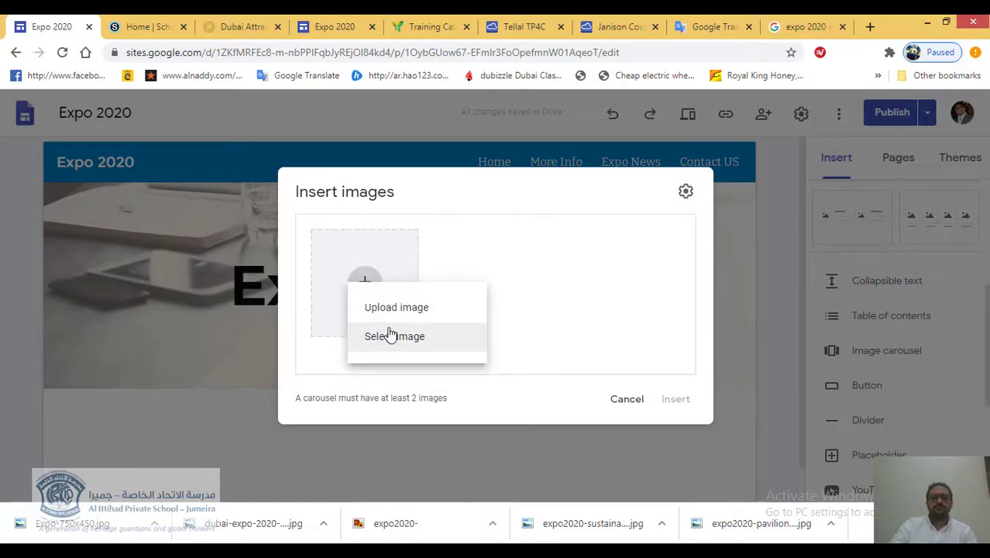
{"action": "left_click", "coordinate": [389, 314]}
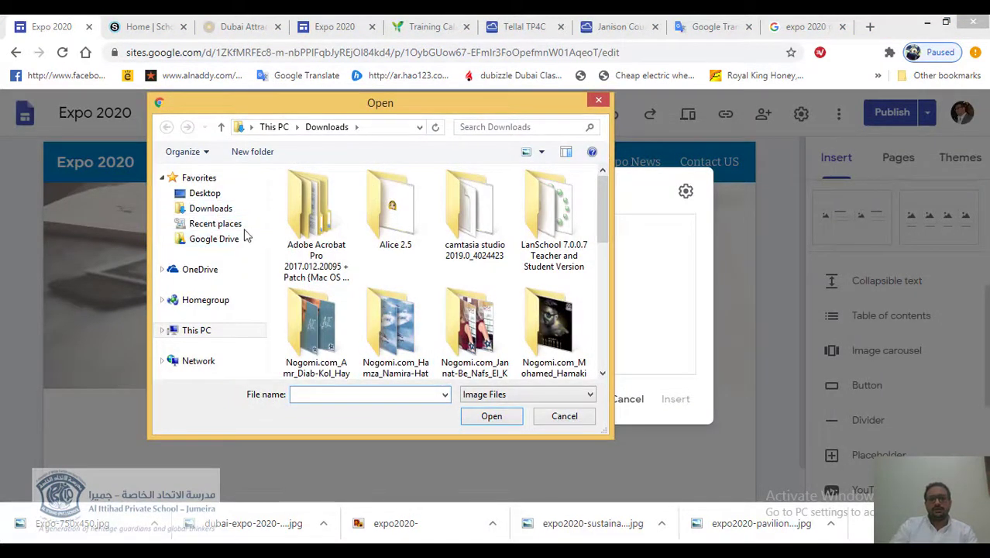
{"action": "left_click", "coordinate": [230, 240]}
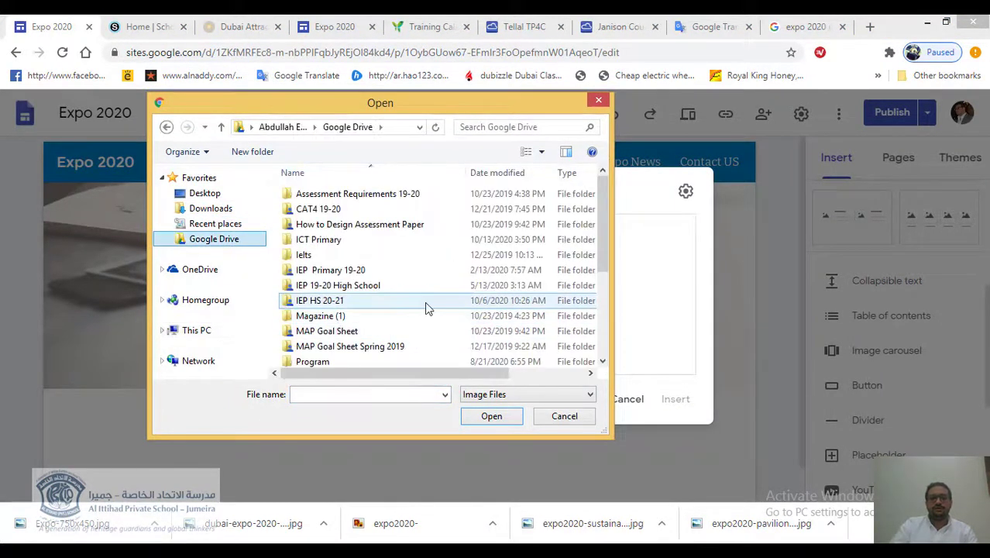
{"action": "left_click", "coordinate": [358, 242]}
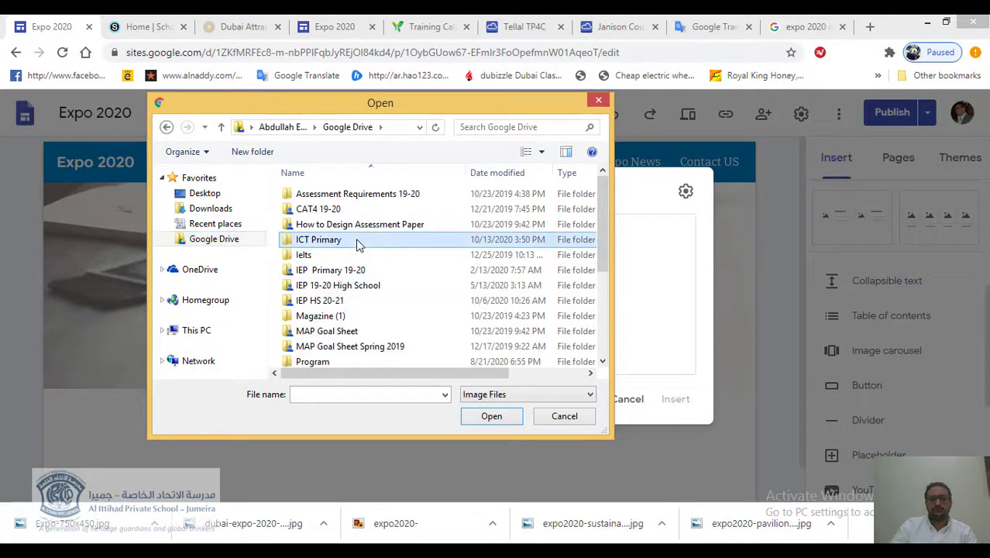
{"action": "double_click", "coordinate": [358, 242]}
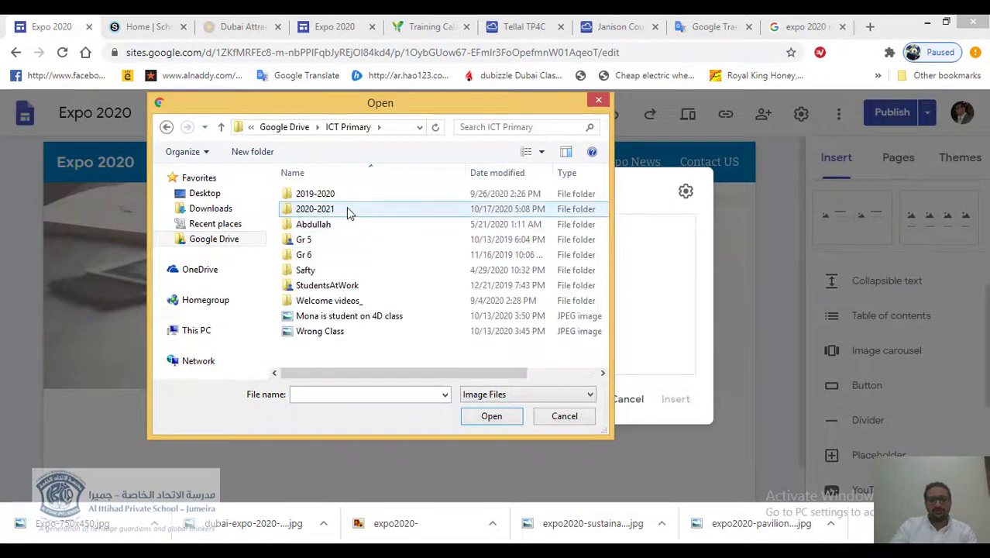
{"action": "double_click", "coordinate": [346, 207]}
{"action": "double_click", "coordinate": [343, 224]}
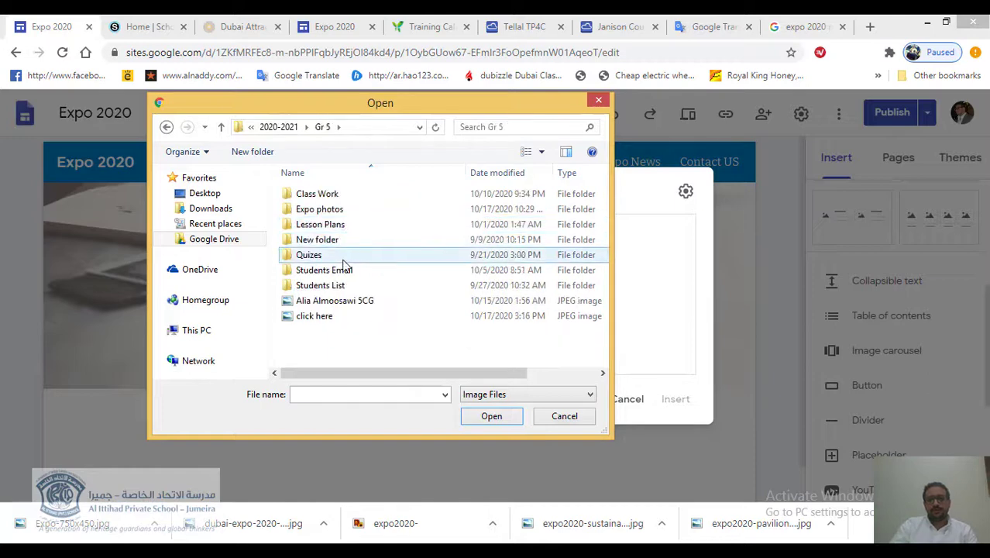
{"action": "left_click", "coordinate": [339, 214]}
{"action": "double_click", "coordinate": [338, 217]}
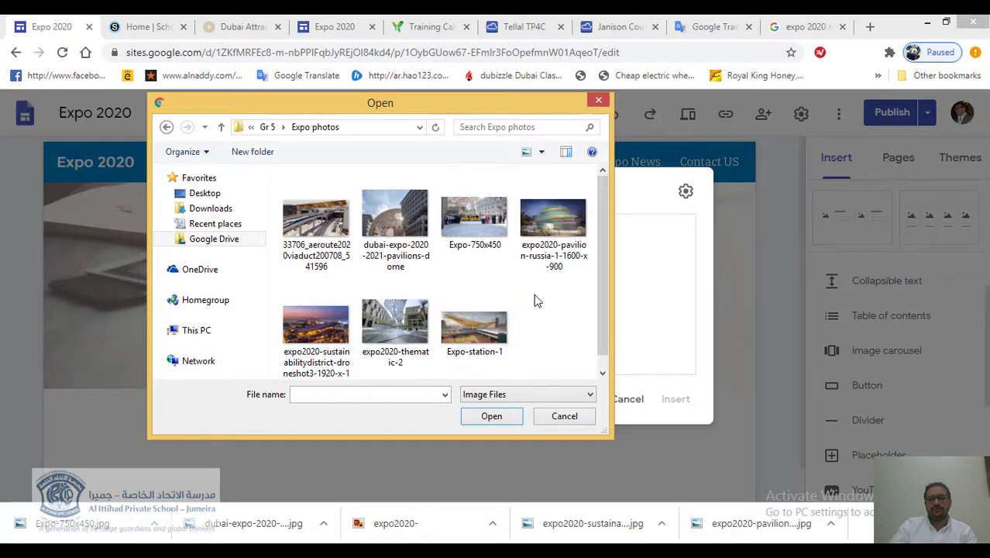
{"action": "left_click", "coordinate": [553, 229]}
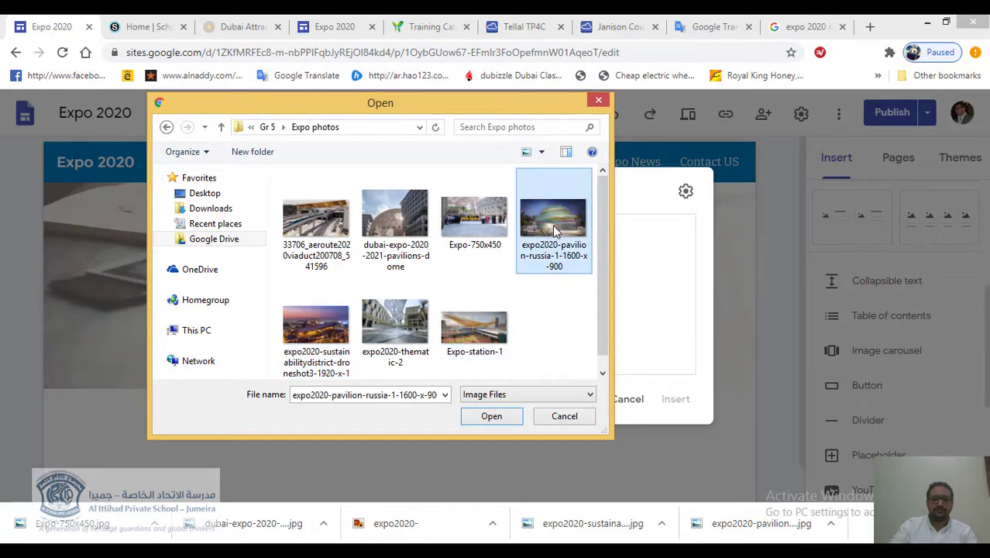
{"action": "left_click", "coordinate": [490, 416]}
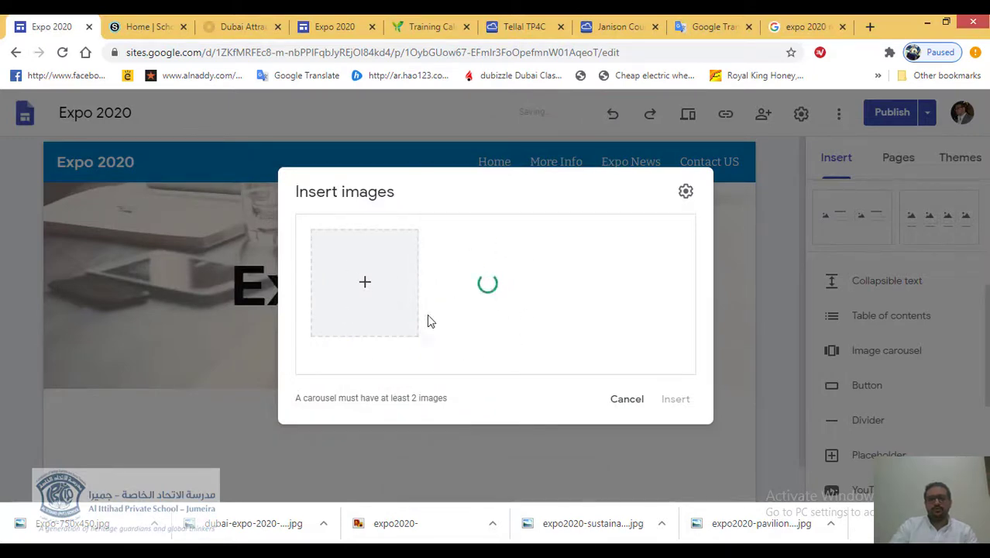
Upload Expo-station-1 from the Expo photos folder as another carousel image
{"action": "left_click", "coordinate": [365, 282]}
{"action": "left_click", "coordinate": [382, 310]}
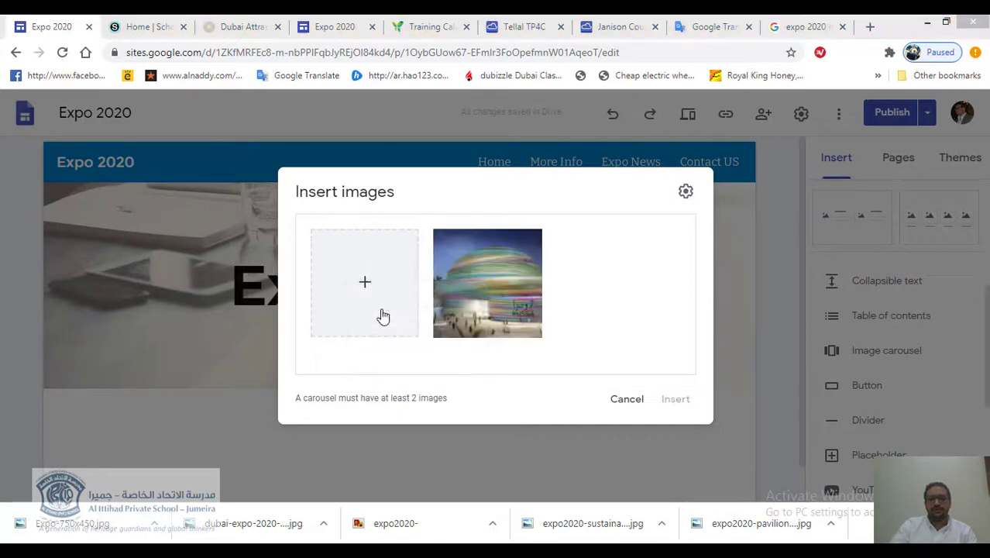
{"action": "left_click", "coordinate": [471, 305]}
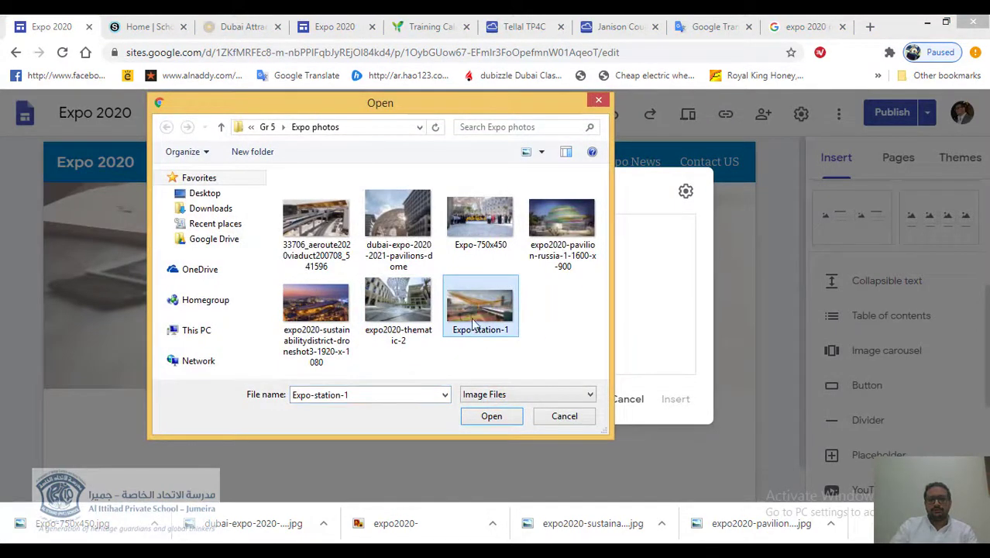
{"action": "left_click", "coordinate": [491, 417]}
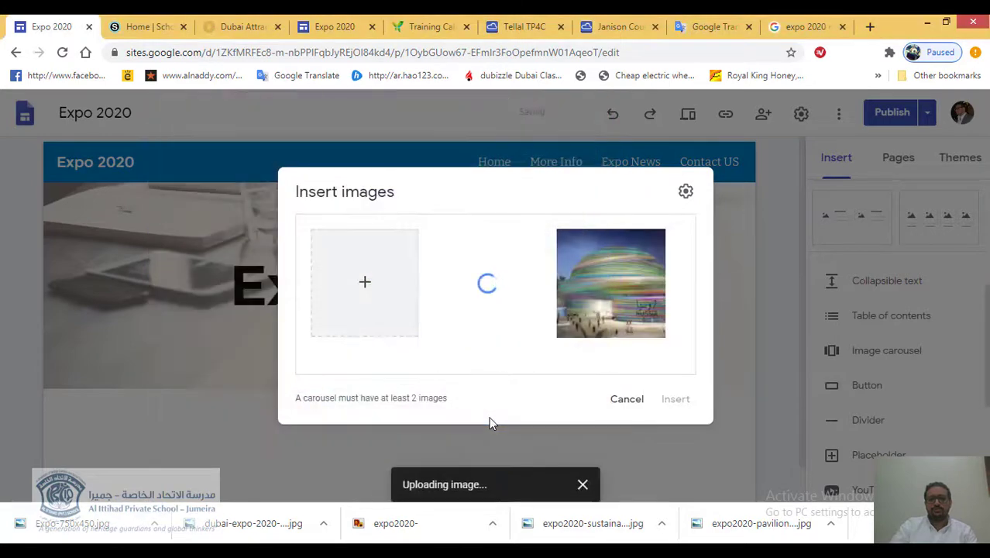
Upload expo2020-sustainabilitydistrict-droneshot3-1920-x-1080 to the carousel and insert the carousel on the Expo News page
{"action": "left_click", "coordinate": [366, 286]}
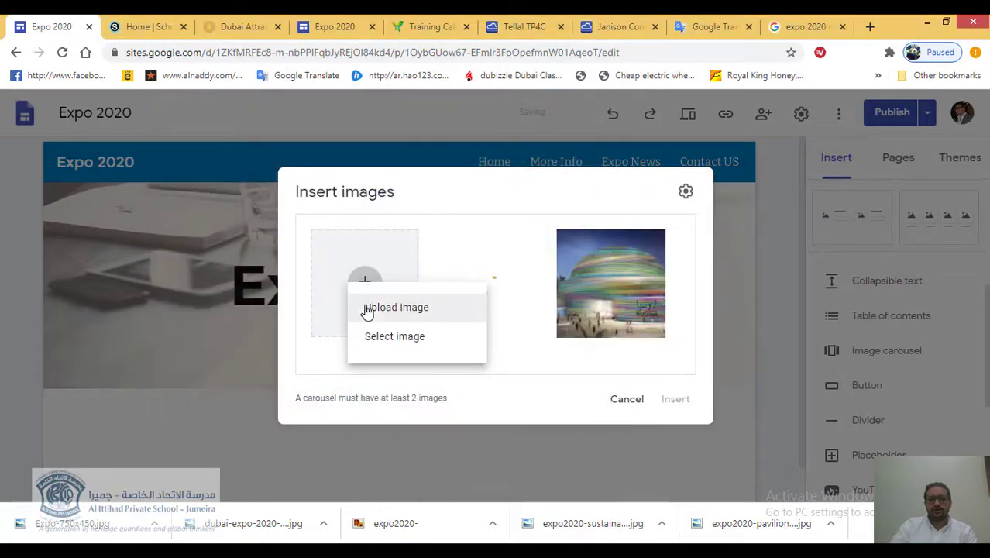
{"action": "left_click", "coordinate": [374, 310]}
{"action": "left_click", "coordinate": [307, 307]}
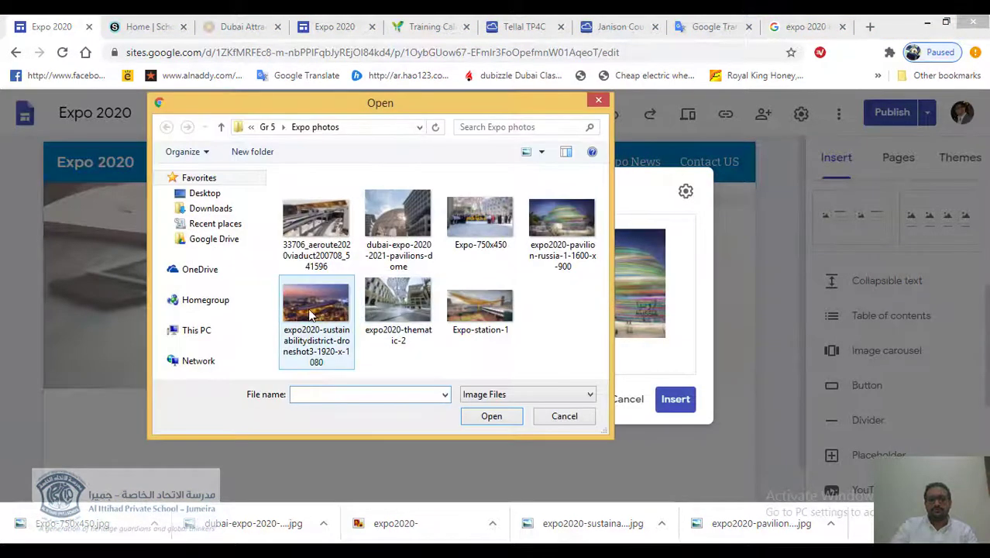
{"action": "left_click", "coordinate": [469, 417]}
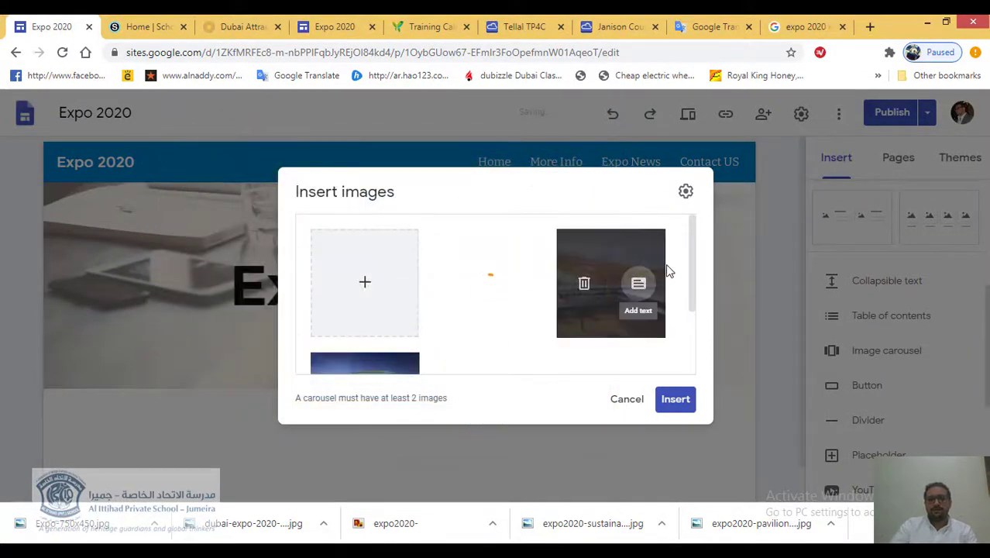
{"action": "left_click_drag", "start_coordinate": [690, 265], "coordinate": [681, 226]}
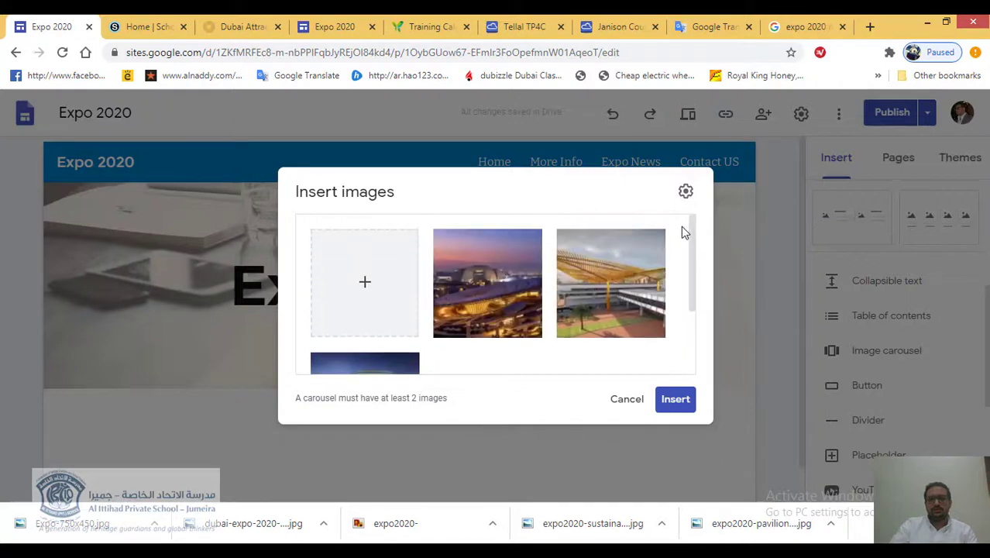
{"action": "left_click", "coordinate": [672, 401]}
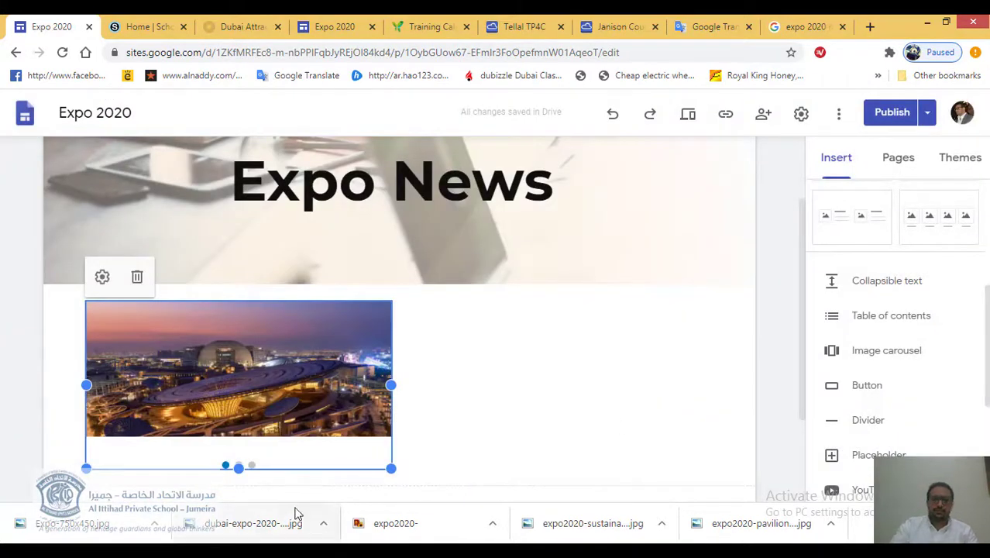
Enlarge the image carousel, centre it between the Expo News page margins, and preview the page
{"action": "scroll", "coordinate": [361, 430], "scroll_direction": "down", "scroll_amount": 2}
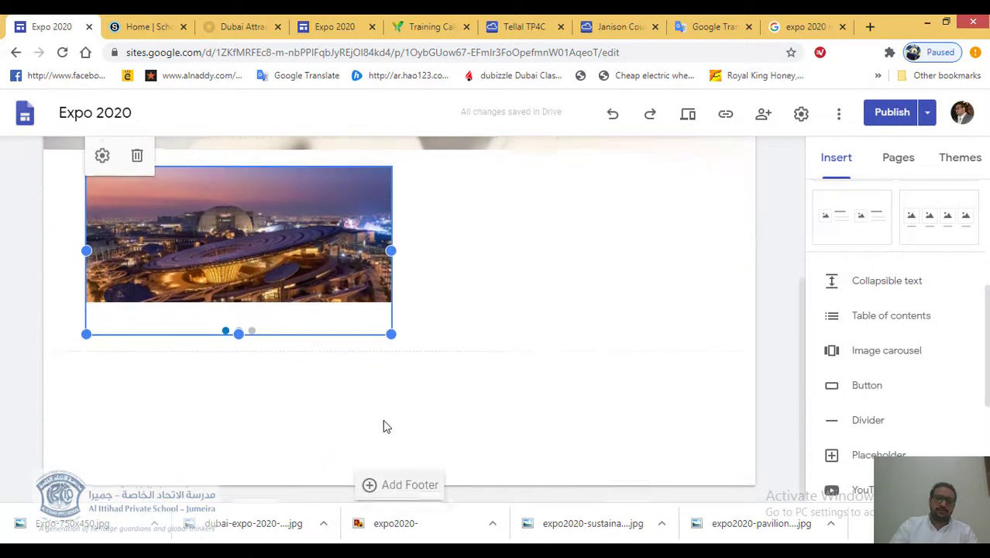
{"action": "left_click_drag", "start_coordinate": [436, 344], "coordinate": [692, 488]}
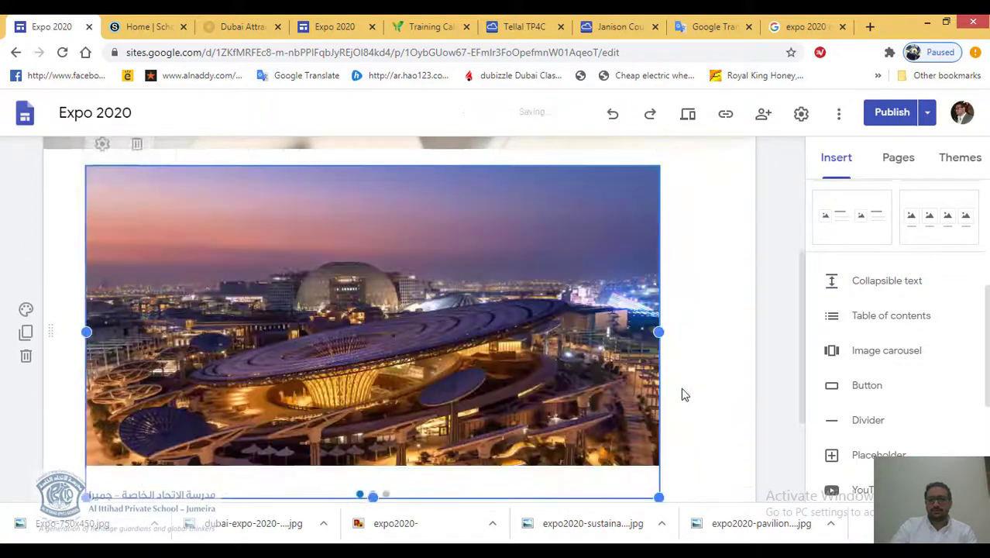
{"action": "left_click_drag", "start_coordinate": [515, 352], "coordinate": [461, 333]}
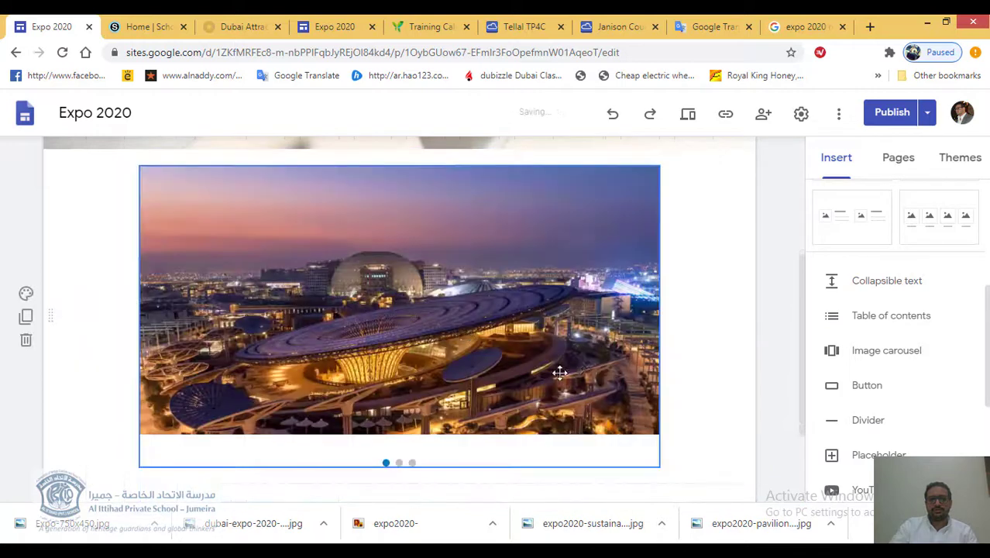
{"action": "left_click", "coordinate": [717, 398]}
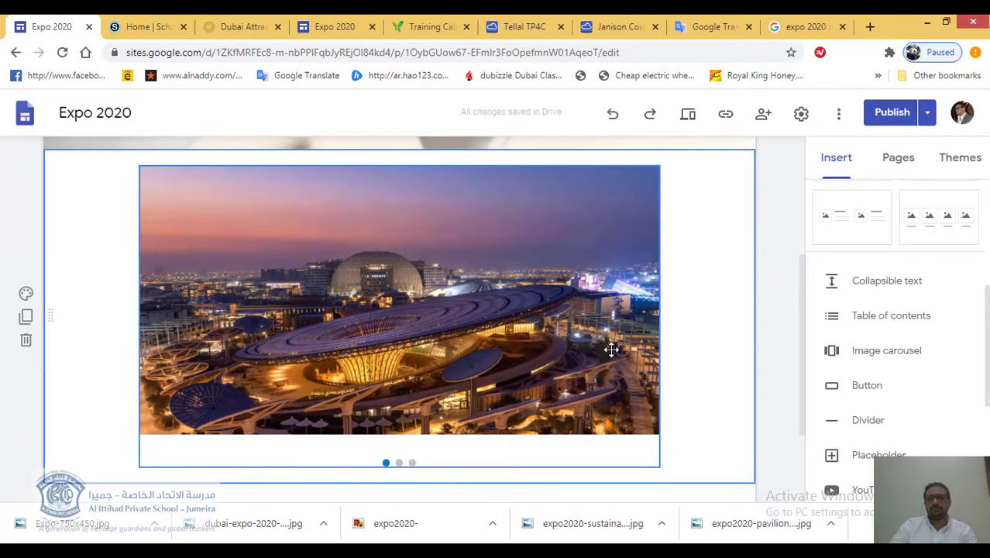
{"action": "left_click", "coordinate": [692, 126]}
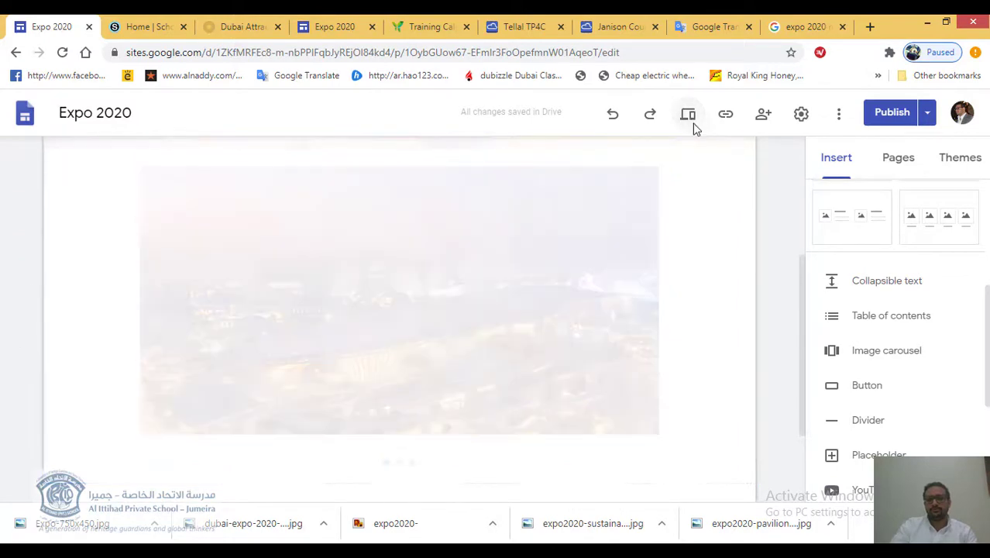
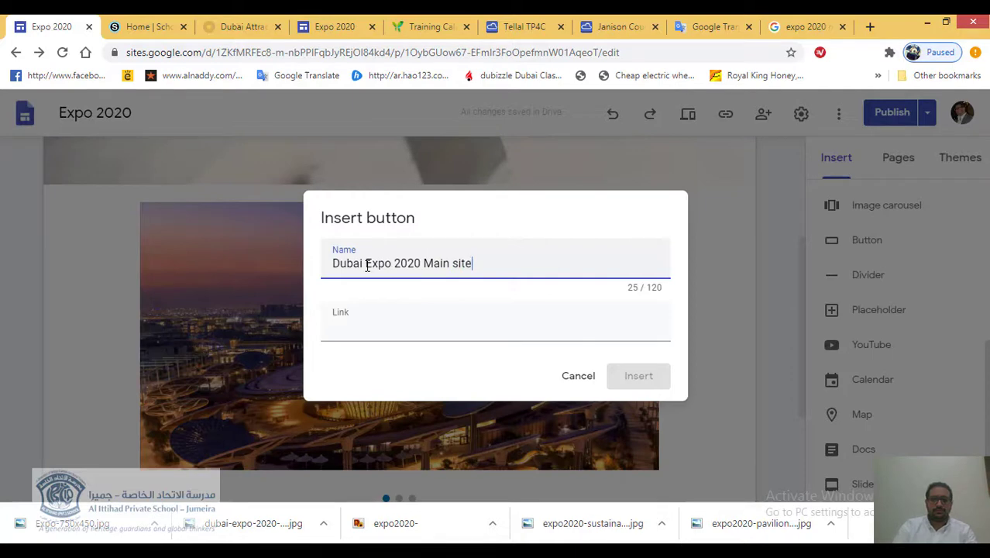
Open the Expo 2020 Dubai site's home page from its Attractions page and copy the home page's web address
{"action": "left_click", "coordinate": [362, 331]}
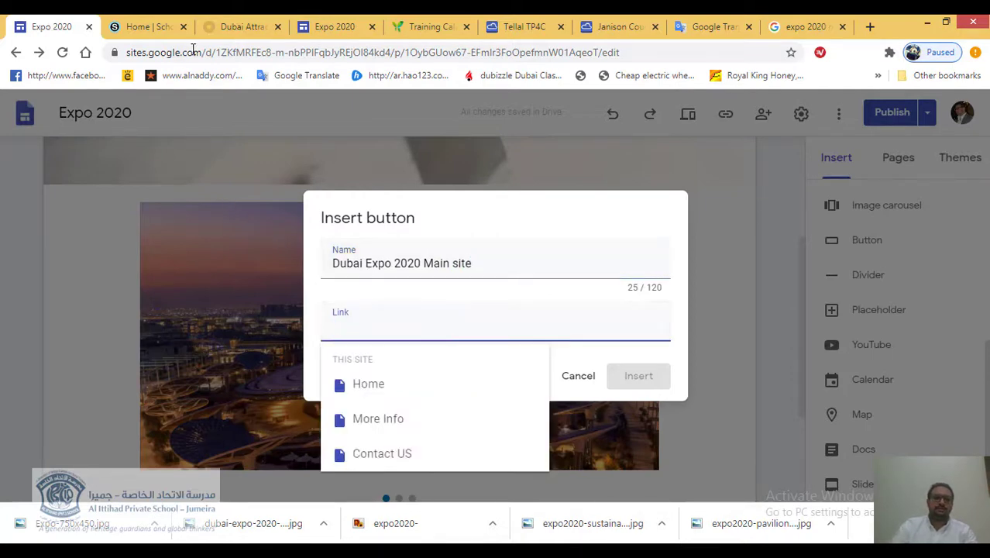
{"action": "left_click", "coordinate": [235, 28]}
{"action": "left_click", "coordinate": [110, 129]}
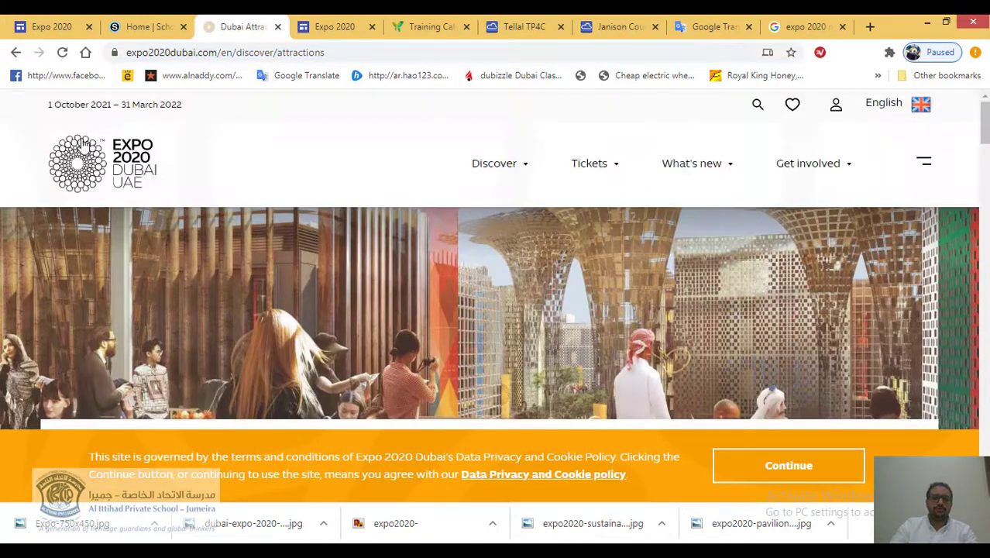
{"action": "left_click", "coordinate": [350, 52]}
{"action": "key", "text": "Return"}
{"action": "left_click", "coordinate": [349, 53]}
{"action": "key", "text": "ctrl+c"}
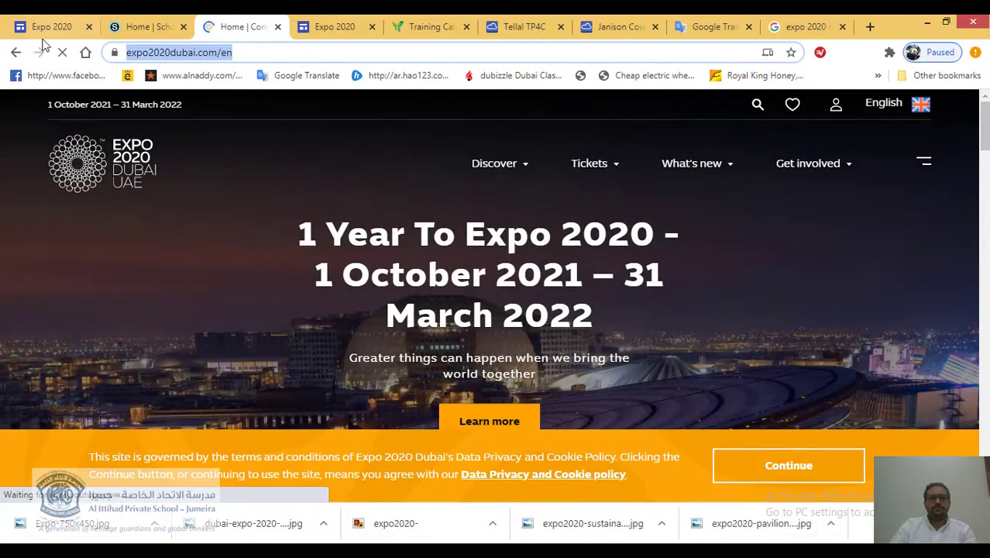
{"action": "key", "text": "ctrl+1"}
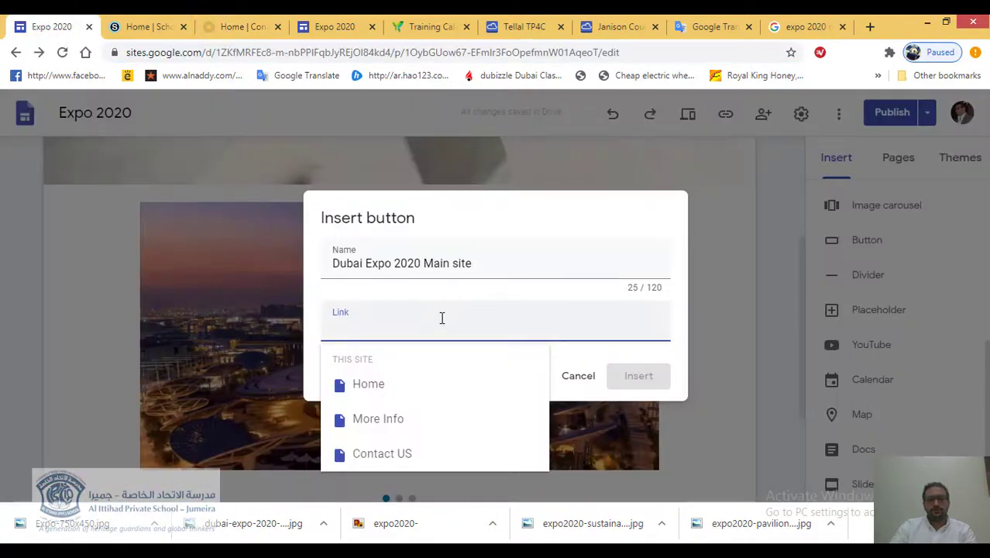
{"action": "key", "text": "ctrl+v"}
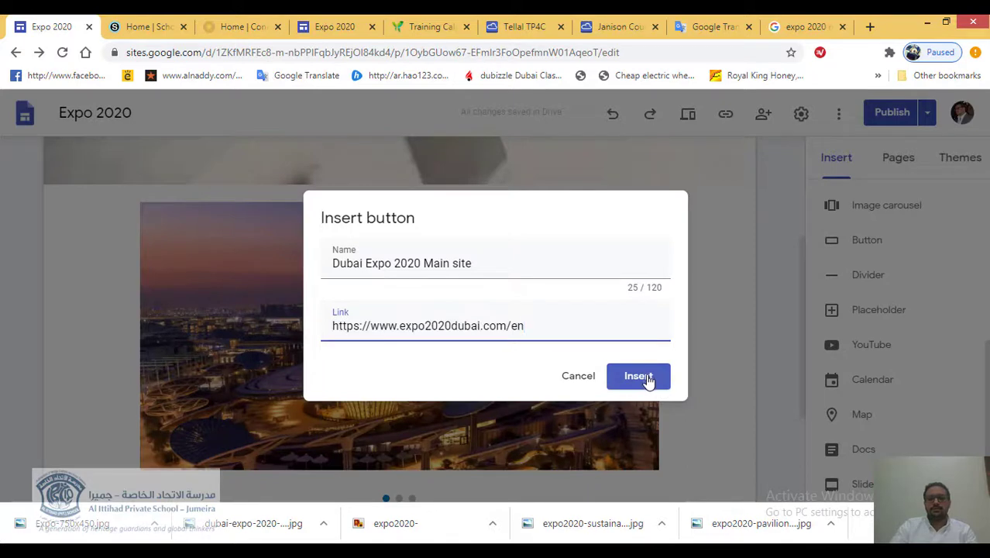
{"action": "left_click", "coordinate": [643, 377]}
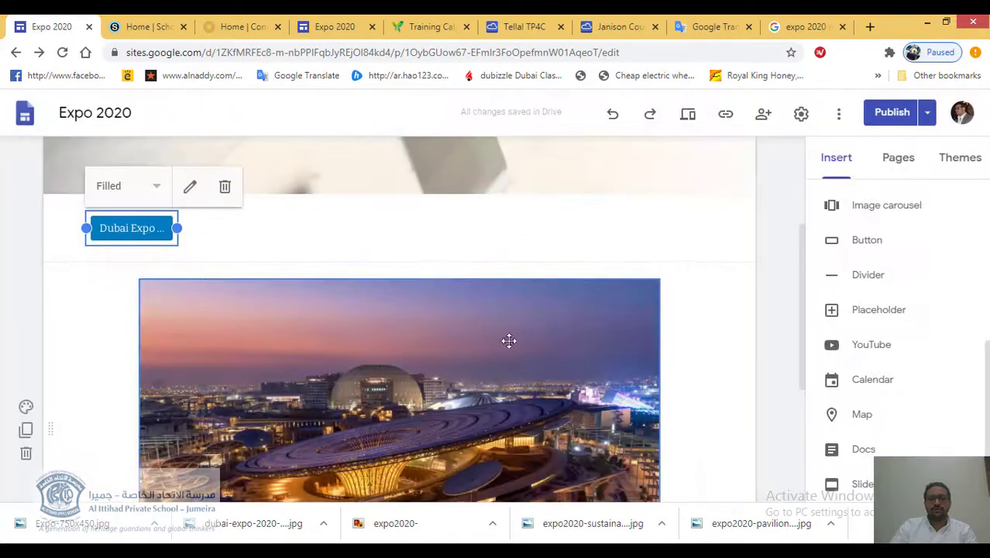
{"action": "left_click_drag", "start_coordinate": [176, 228], "coordinate": [259, 230]}
{"action": "left_click", "coordinate": [329, 250]}
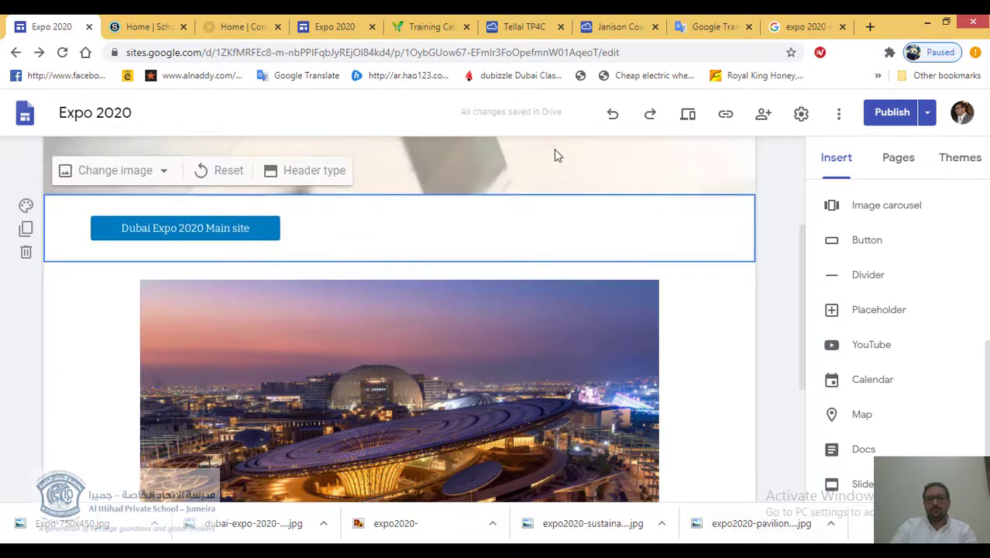
Preview the Expo News page, test the Dubai Expo 2020 Main site button, check the carousel, and exit the preview
{"action": "left_click", "coordinate": [687, 116]}
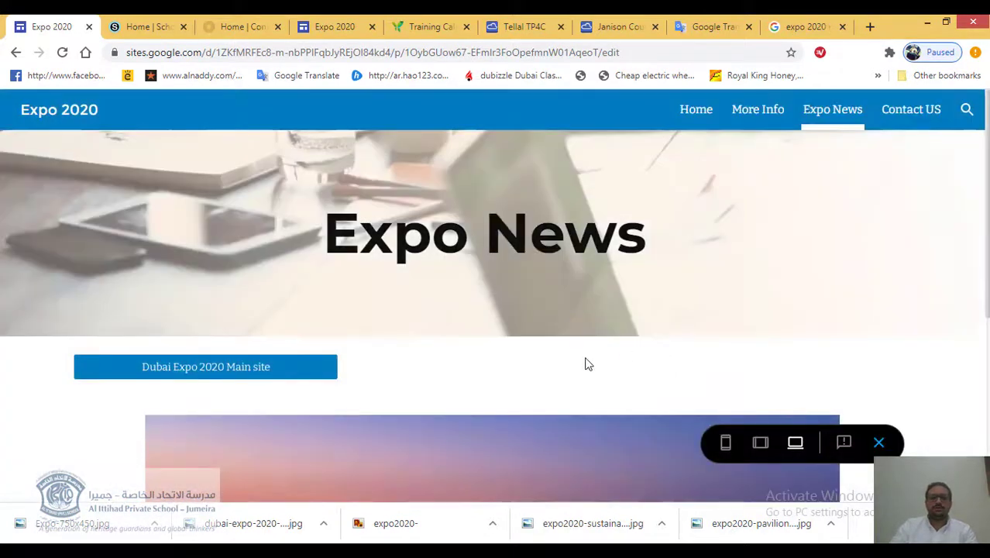
{"action": "scroll", "coordinate": [384, 370], "scroll_direction": "down", "scroll_amount": 1}
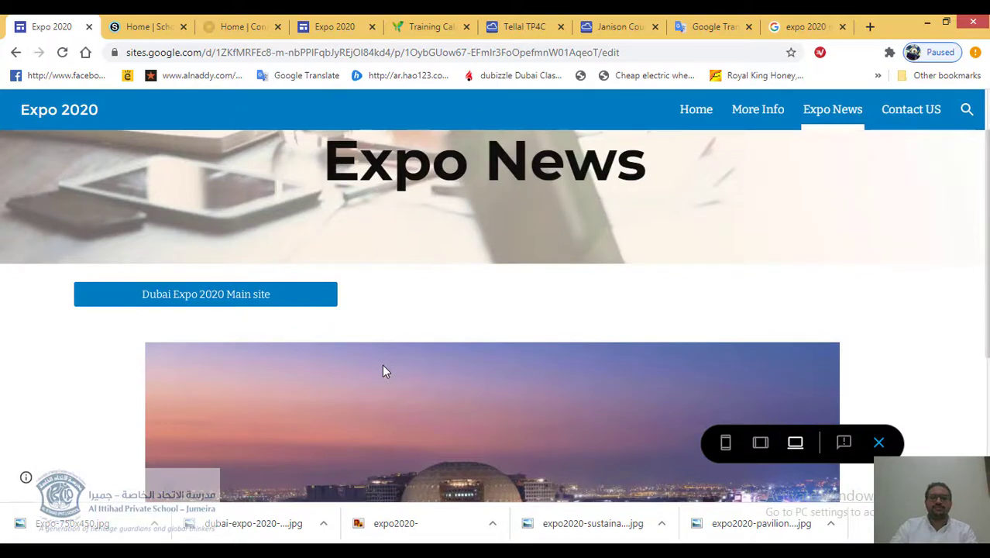
{"action": "left_click", "coordinate": [172, 300]}
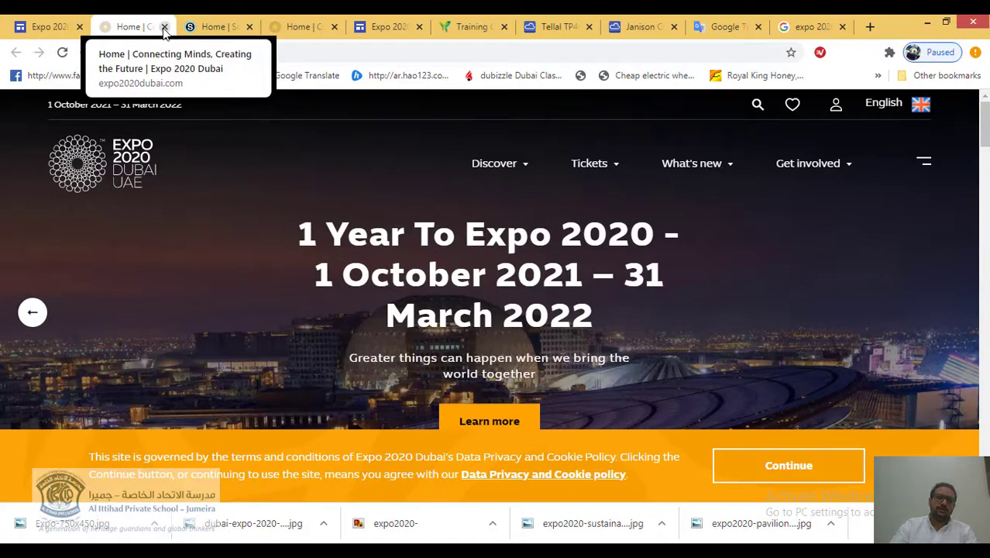
{"action": "left_click", "coordinate": [164, 27]}
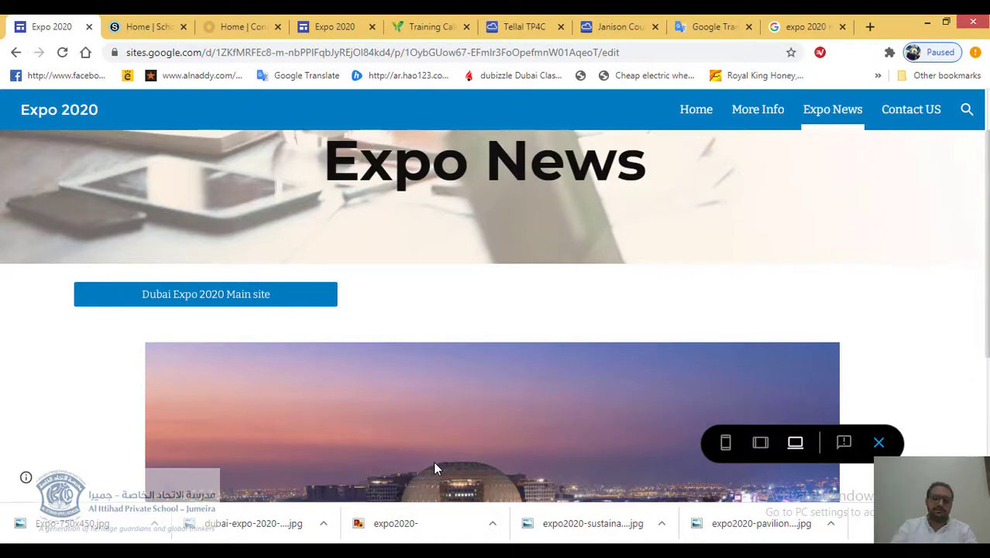
{"action": "scroll", "coordinate": [840, 329], "scroll_direction": "down", "scroll_amount": 3}
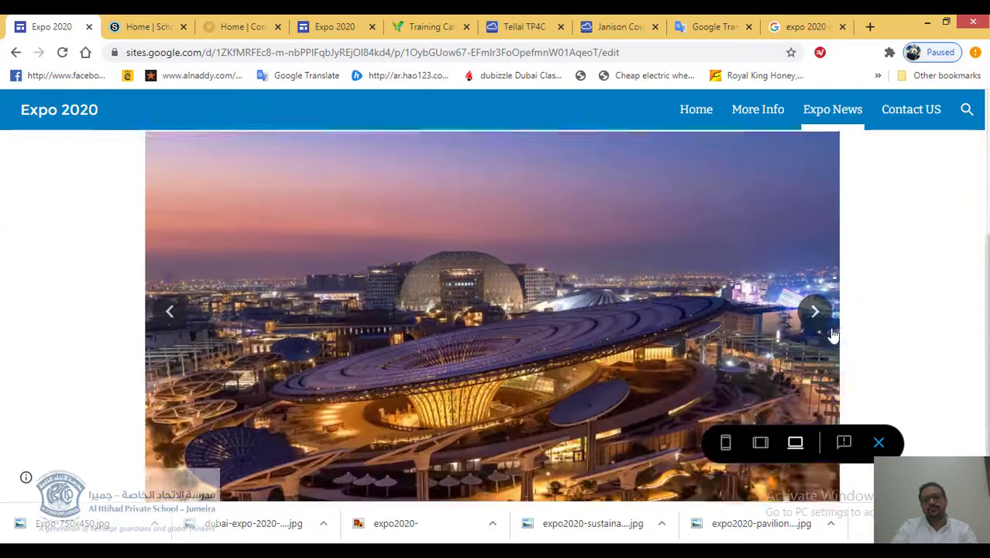
{"action": "scroll", "coordinate": [820, 336], "scroll_direction": "up", "scroll_amount": 4}
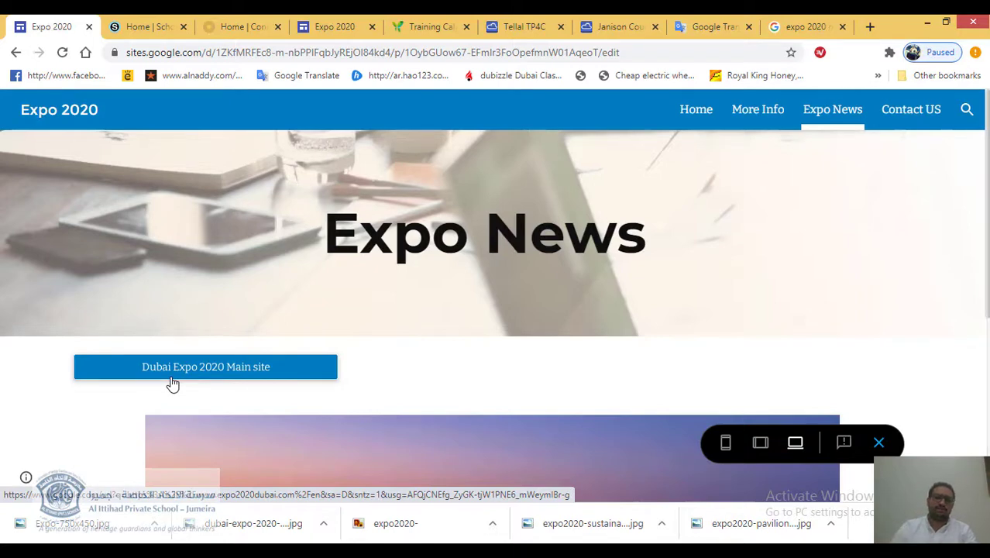
{"action": "left_click", "coordinate": [878, 443]}
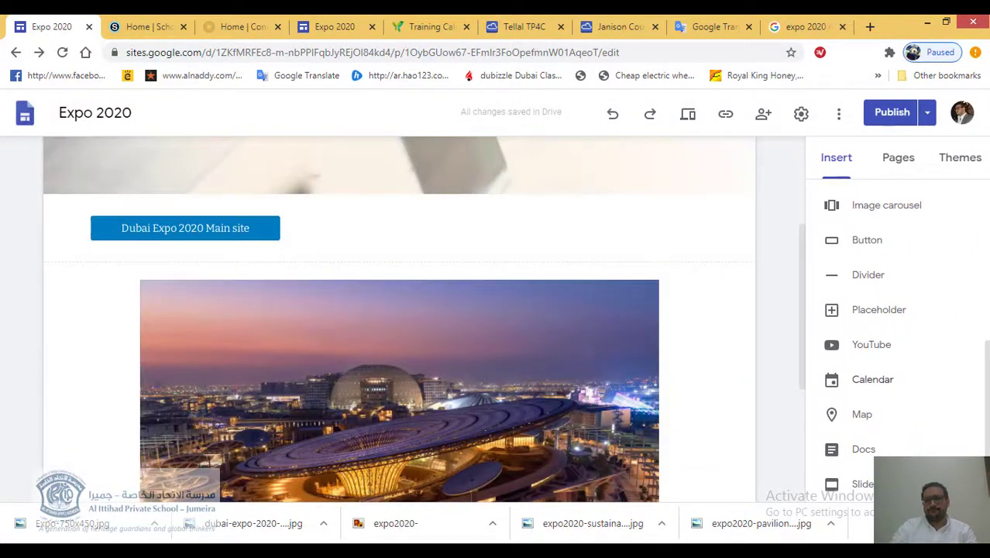
Look through the available insert elements and review the Expo News page from header to footer
{"action": "scroll", "coordinate": [983, 402], "scroll_direction": "down", "scroll_amount": 2}
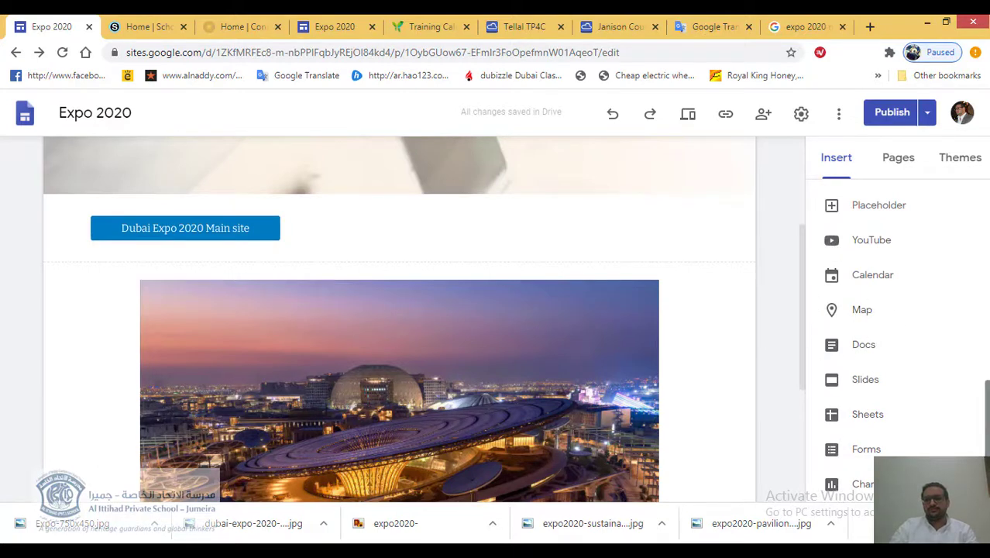
{"action": "scroll", "coordinate": [983, 441], "scroll_direction": "up", "scroll_amount": 4}
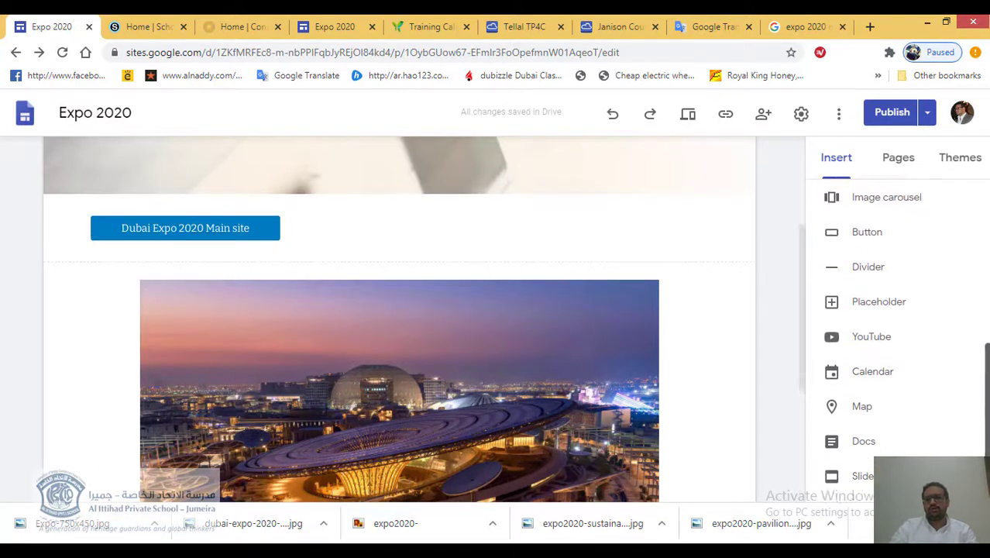
{"action": "scroll", "coordinate": [899, 341], "scroll_direction": "up", "scroll_amount": 3}
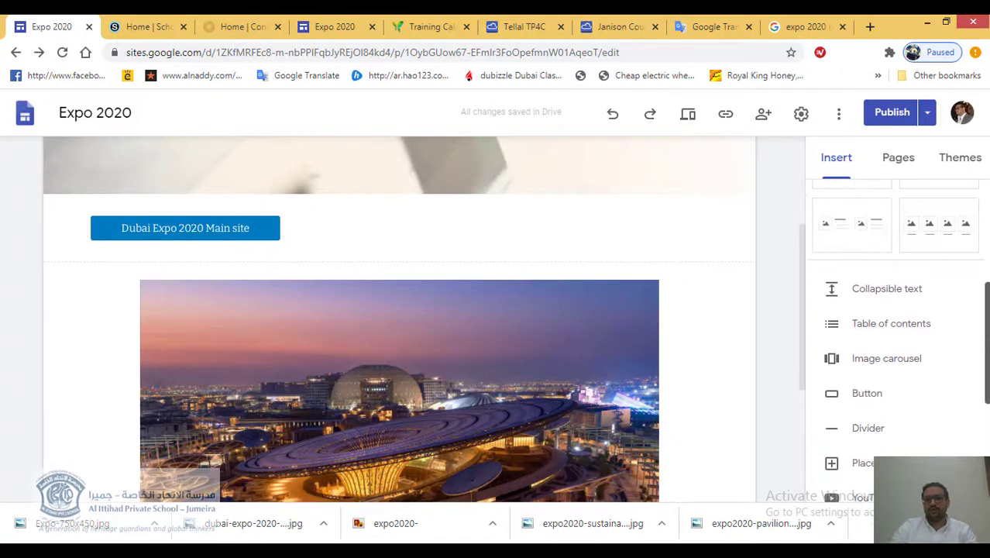
{"action": "scroll", "coordinate": [897, 341], "scroll_direction": "up", "scroll_amount": 5}
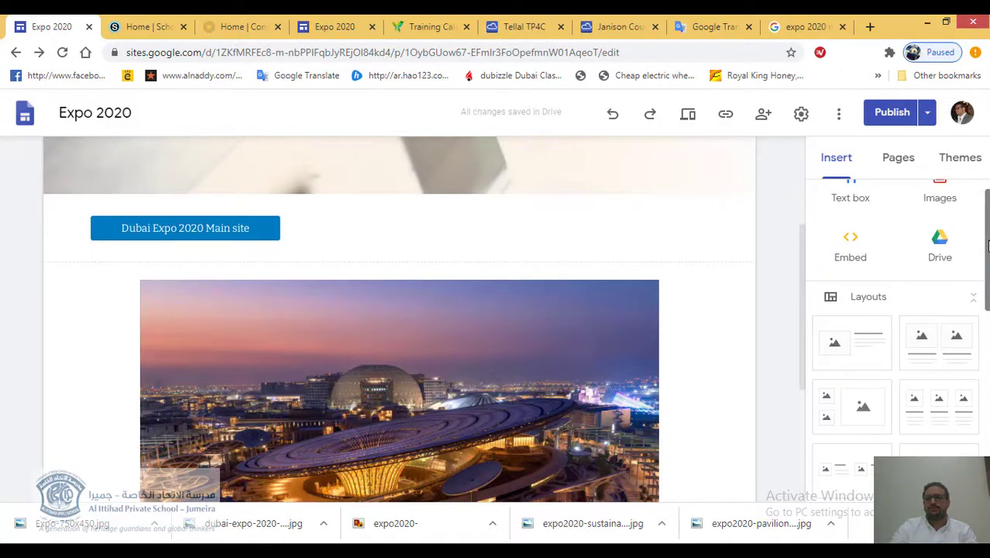
{"action": "scroll", "coordinate": [988, 247], "scroll_direction": "up", "scroll_amount": 1}
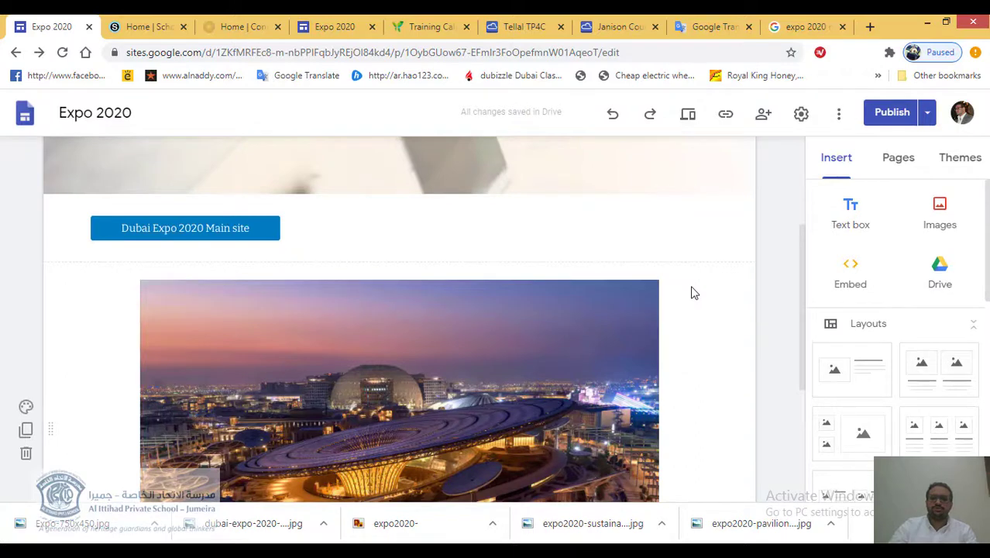
{"action": "scroll", "coordinate": [692, 290], "scroll_direction": "up", "scroll_amount": 3}
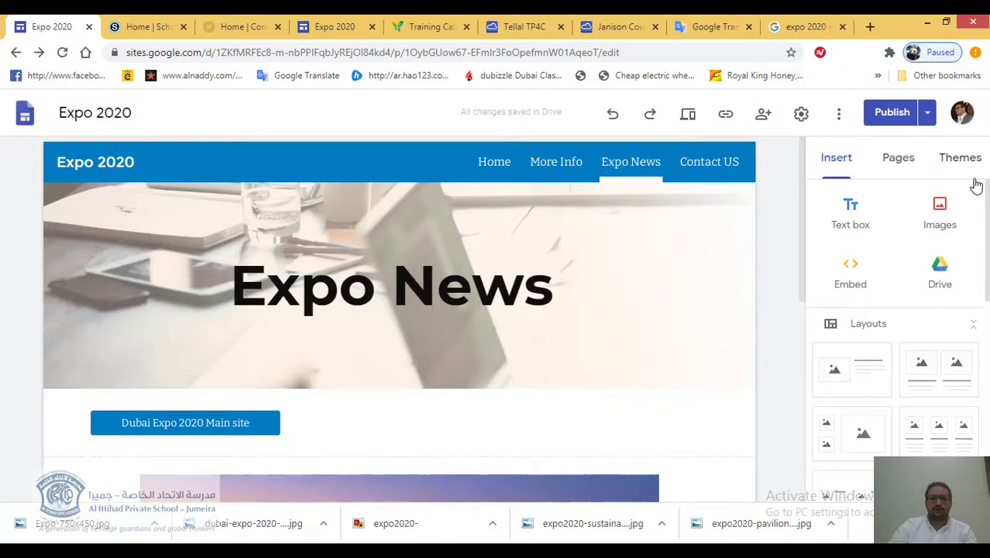
{"action": "scroll", "coordinate": [563, 436], "scroll_direction": "down", "scroll_amount": 5}
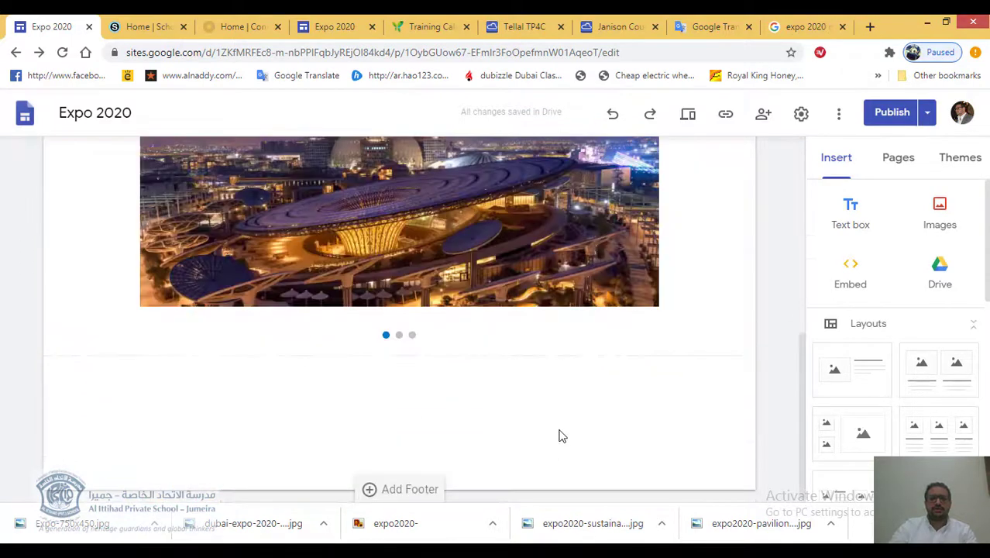
{"action": "scroll", "coordinate": [560, 435], "scroll_direction": "up", "scroll_amount": 5}
{"action": "scroll", "coordinate": [575, 453], "scroll_direction": "down", "scroll_amount": 5}
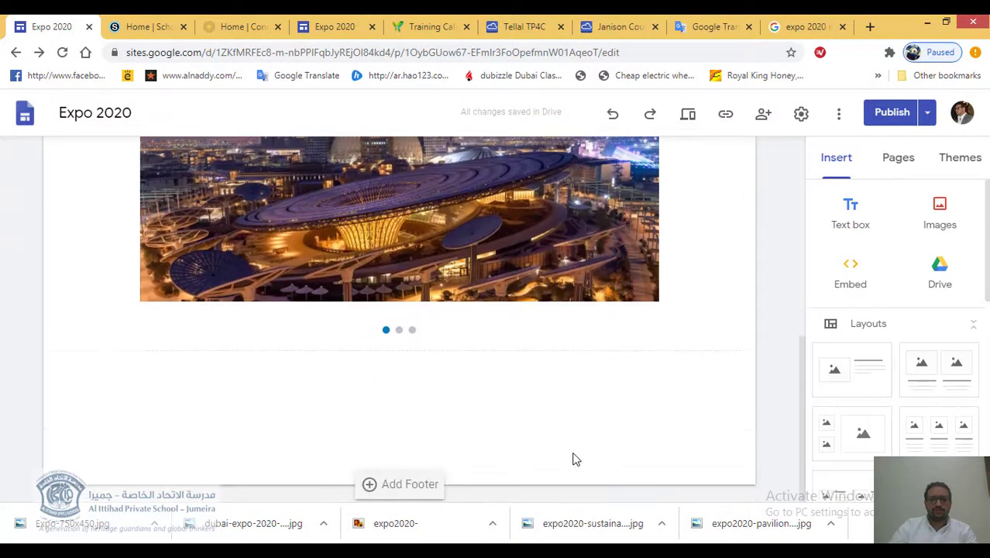
{"action": "scroll", "coordinate": [575, 459], "scroll_direction": "up", "scroll_amount": 5}
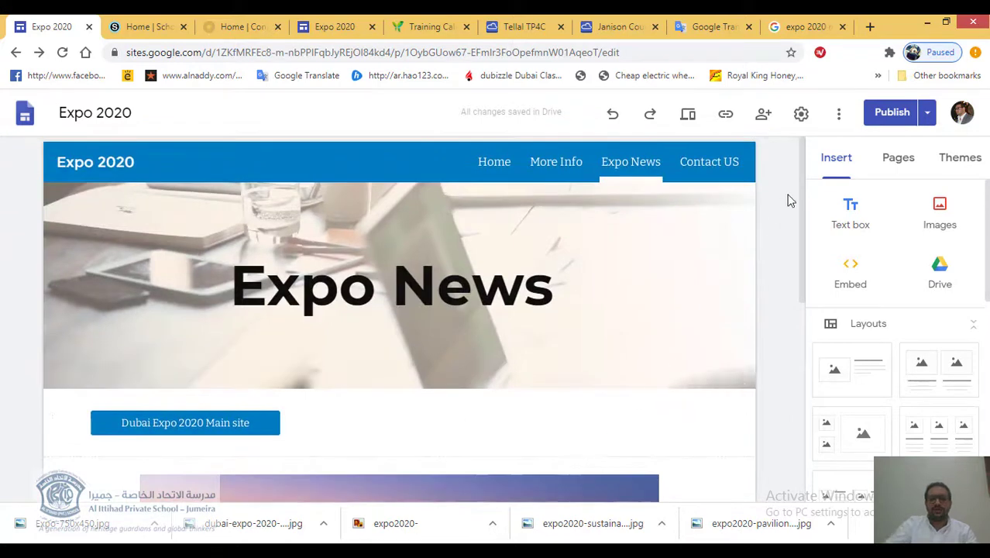
Compare the draft with the currently published version and publish the updated Expo 2020 site
{"action": "left_click", "coordinate": [889, 115]}
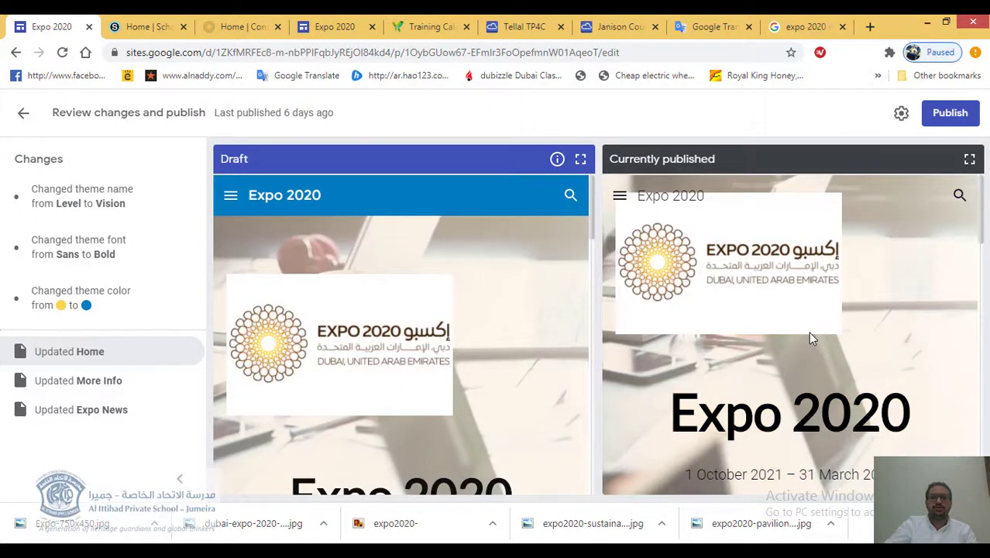
{"action": "scroll", "coordinate": [808, 332], "scroll_direction": "down", "scroll_amount": 4}
{"action": "scroll", "coordinate": [852, 294], "scroll_direction": "up", "scroll_amount": 4}
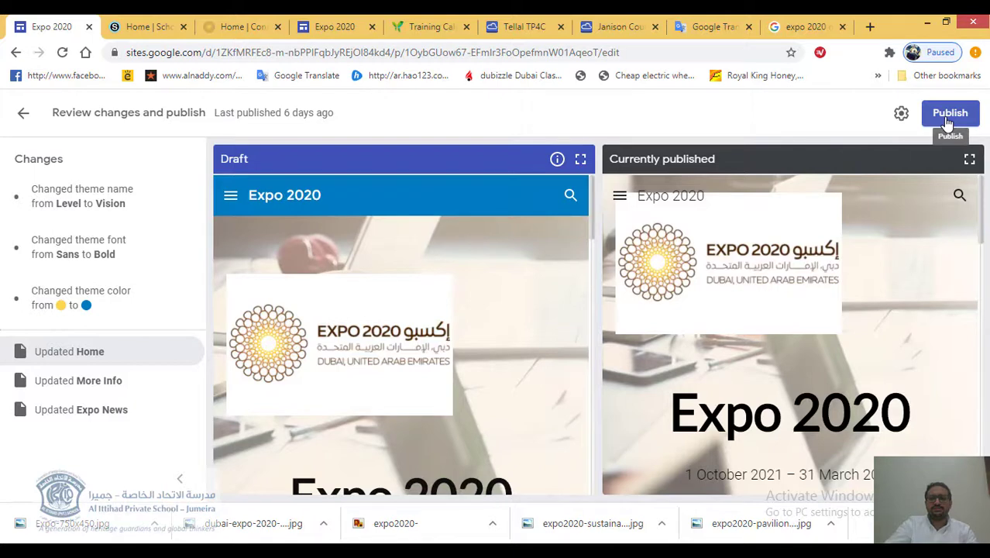
{"action": "left_click", "coordinate": [947, 122]}
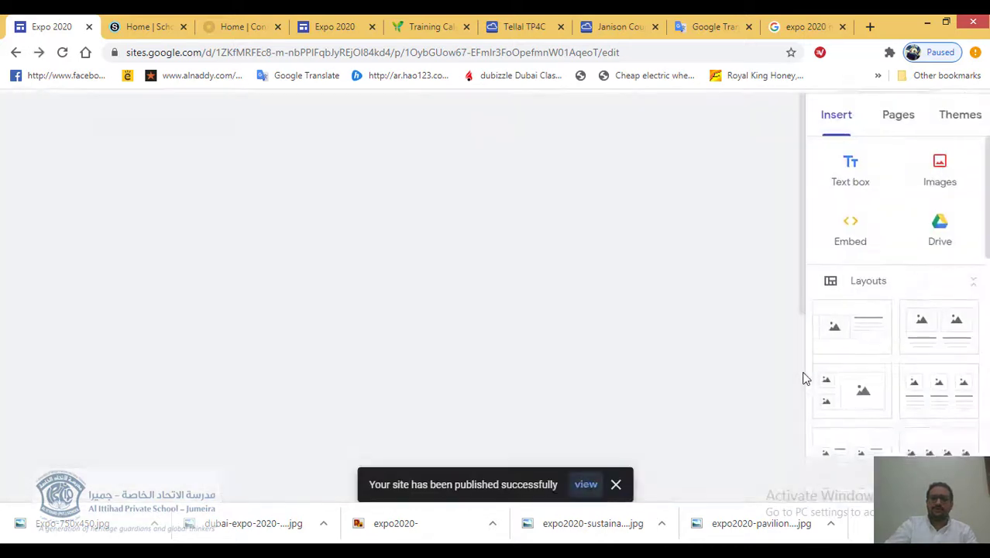
{"action": "left_click", "coordinate": [615, 484]}
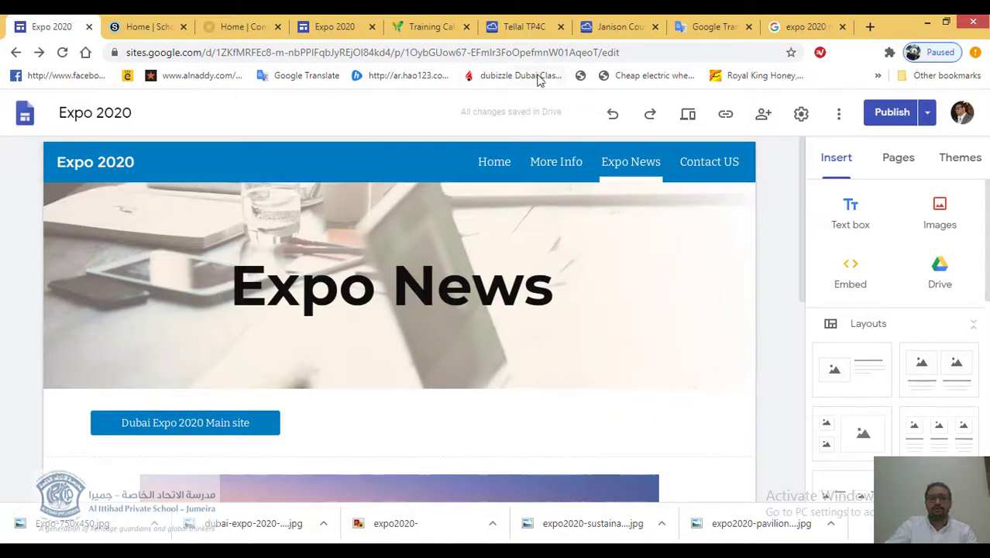
View the published Expo 2020 site and check its Home and More Info pages, ending on Home
{"action": "scroll", "coordinate": [327, 419], "scroll_direction": "down", "scroll_amount": 5}
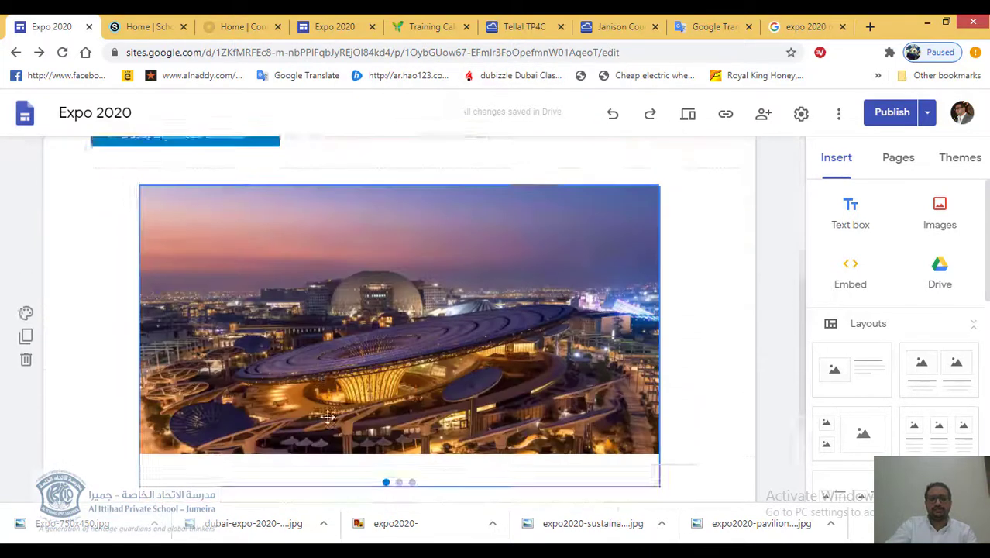
{"action": "scroll", "coordinate": [327, 420], "scroll_direction": "up", "scroll_amount": 5}
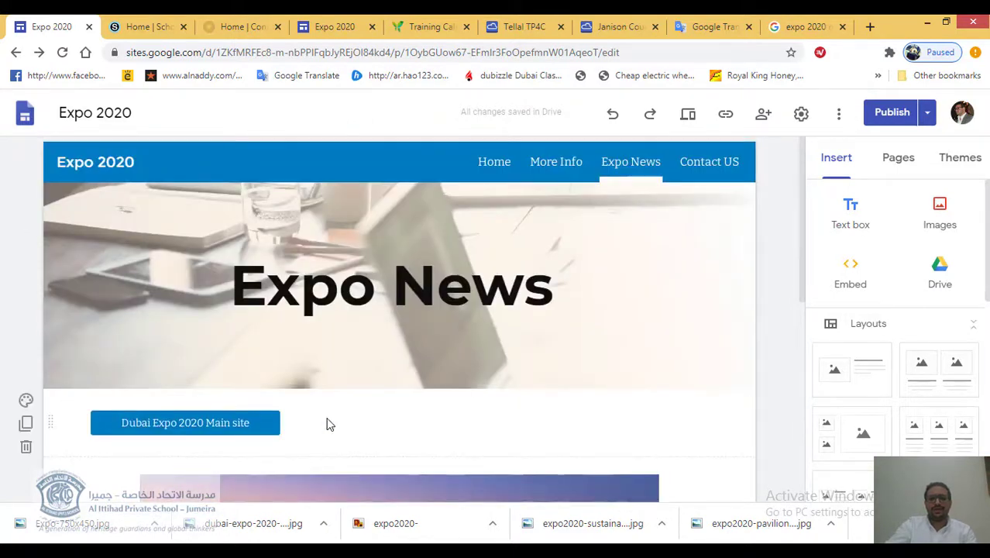
{"action": "left_click", "coordinate": [926, 115]}
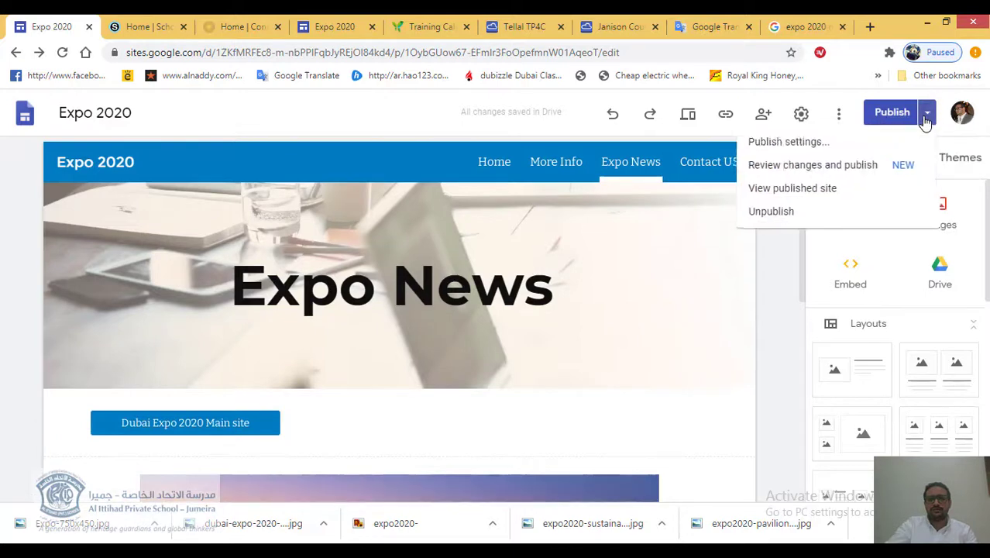
{"action": "left_click", "coordinate": [789, 191]}
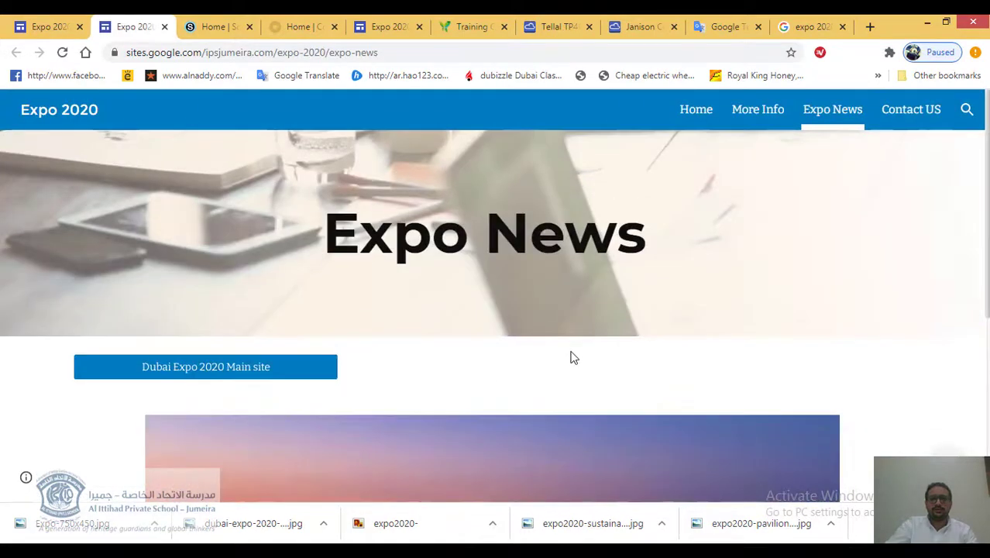
{"action": "left_click", "coordinate": [701, 113]}
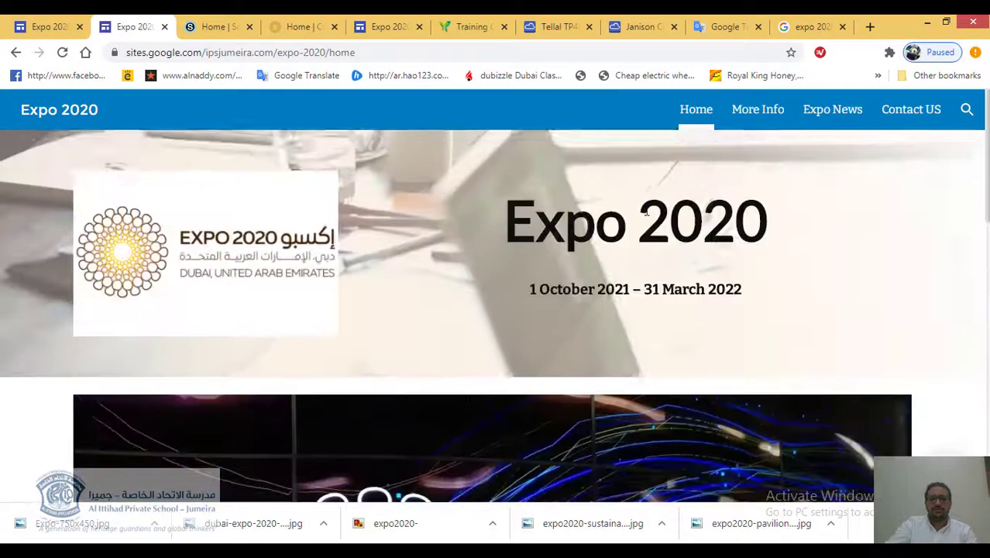
{"action": "left_click", "coordinate": [742, 113]}
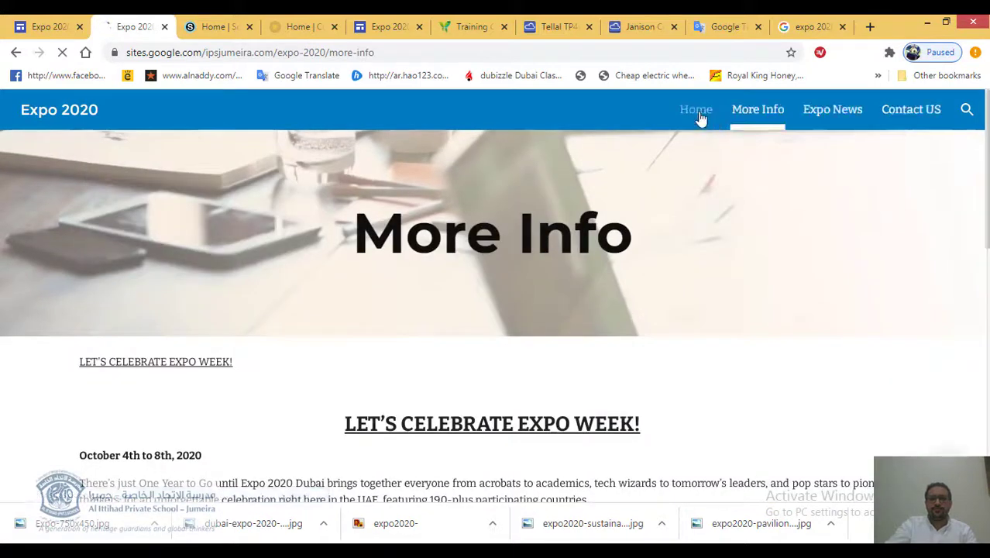
{"action": "left_click", "coordinate": [697, 114]}
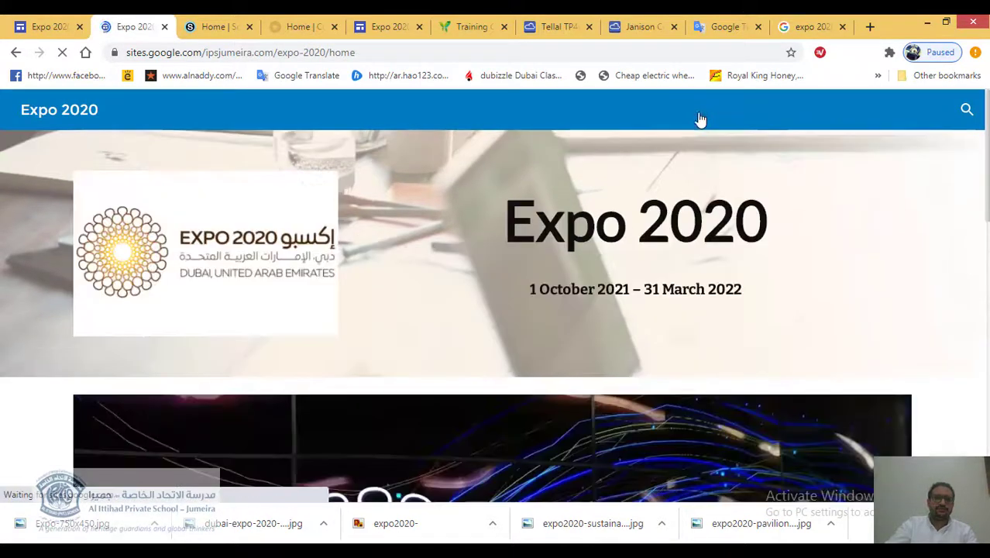
Copy the full web address of the published Expo 2020 Home page
{"action": "left_click", "coordinate": [366, 51]}
{"action": "right_click", "coordinate": [240, 53]}
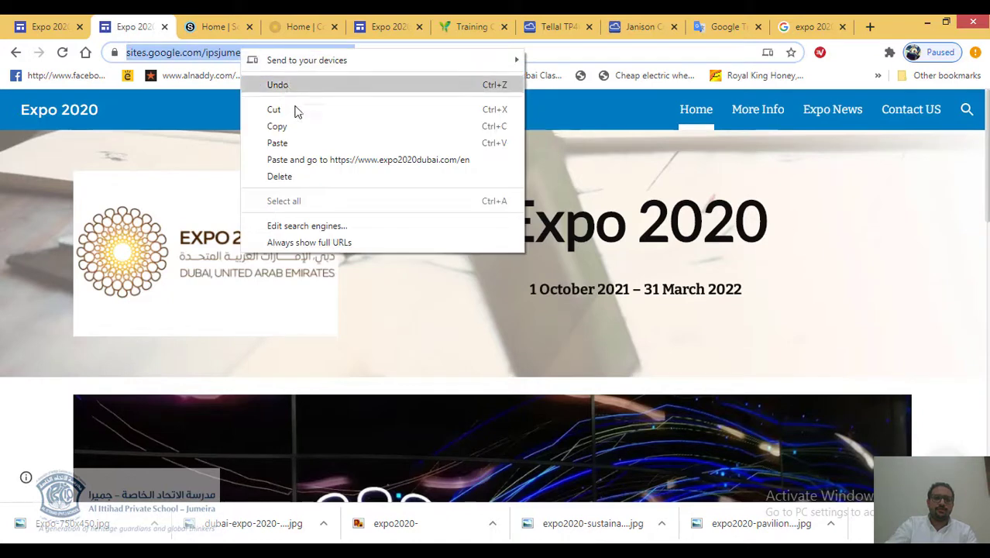
{"action": "left_click", "coordinate": [299, 129]}
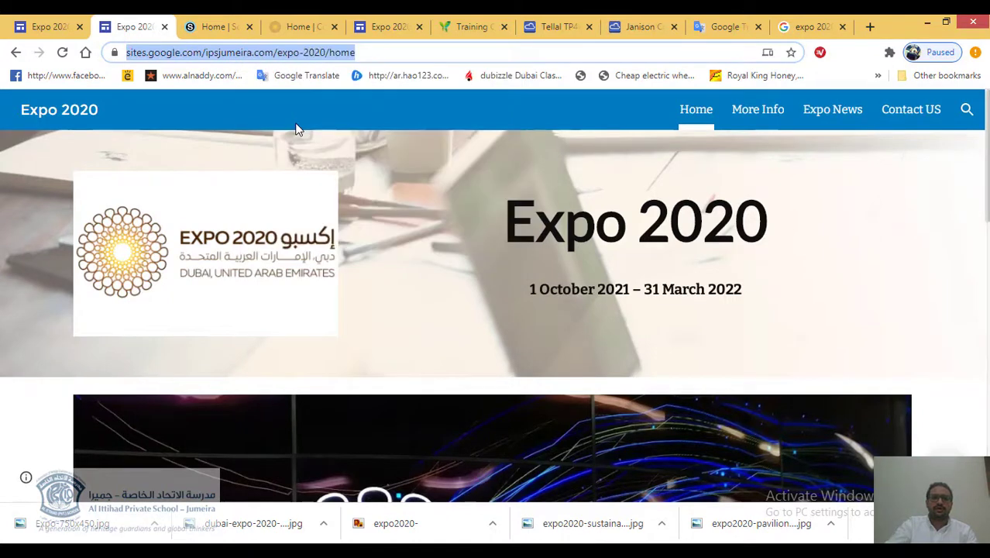
Switch to Schoology and try to open the ICT5 5AB course
{"action": "left_click", "coordinate": [237, 31]}
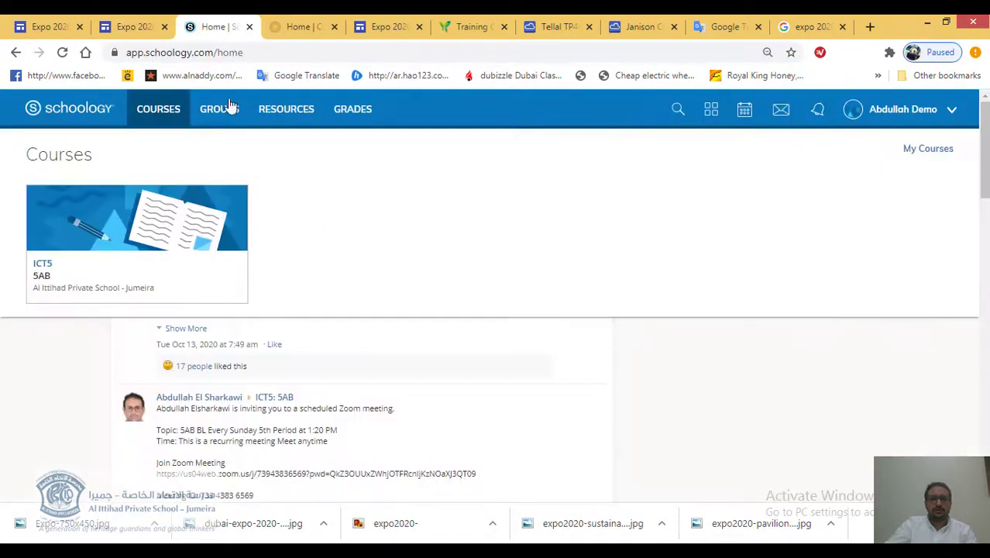
{"action": "left_click", "coordinate": [172, 233]}
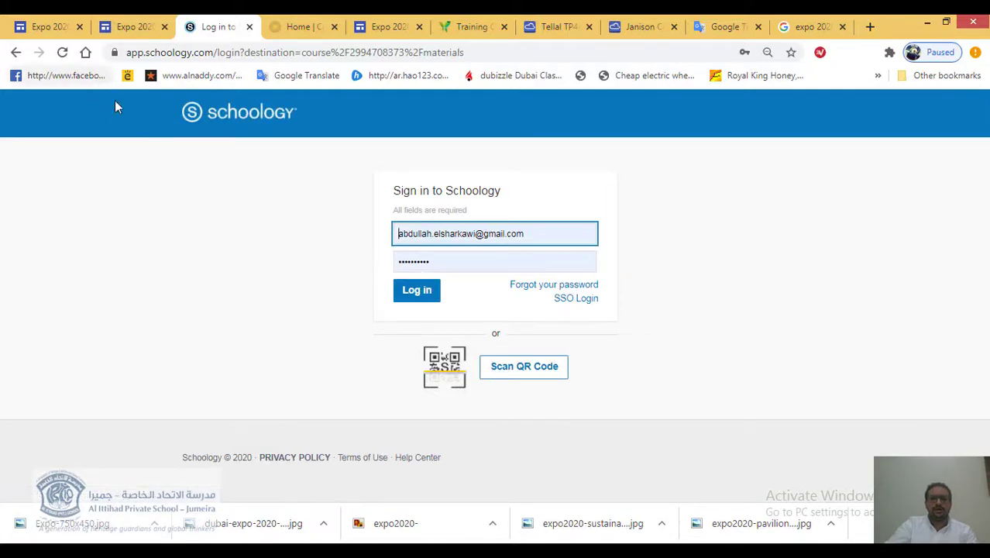
Return to the Expo 2020 site editor in Google Sites and copy the published site link for the Expo News page
{"action": "left_click", "coordinate": [48, 26]}
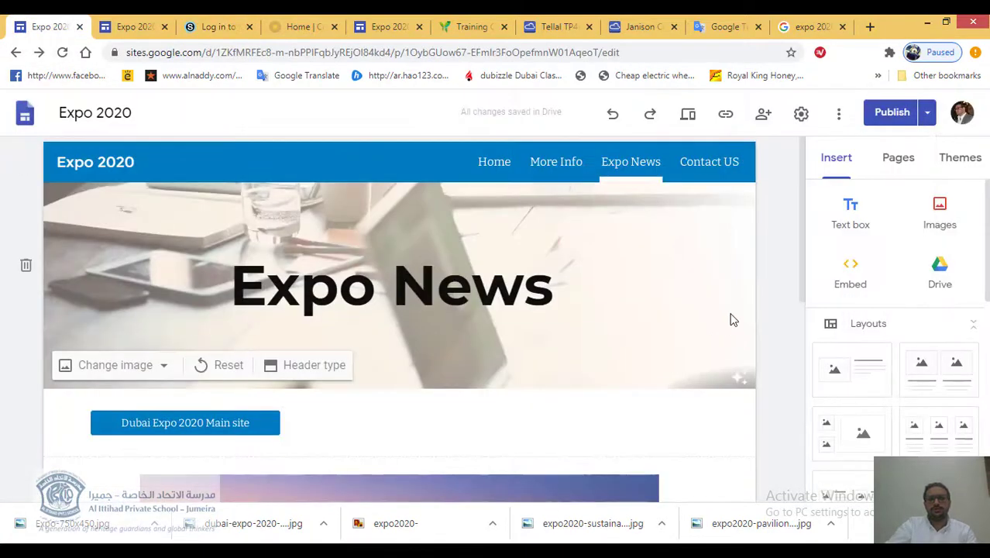
{"action": "left_click", "coordinate": [727, 115]}
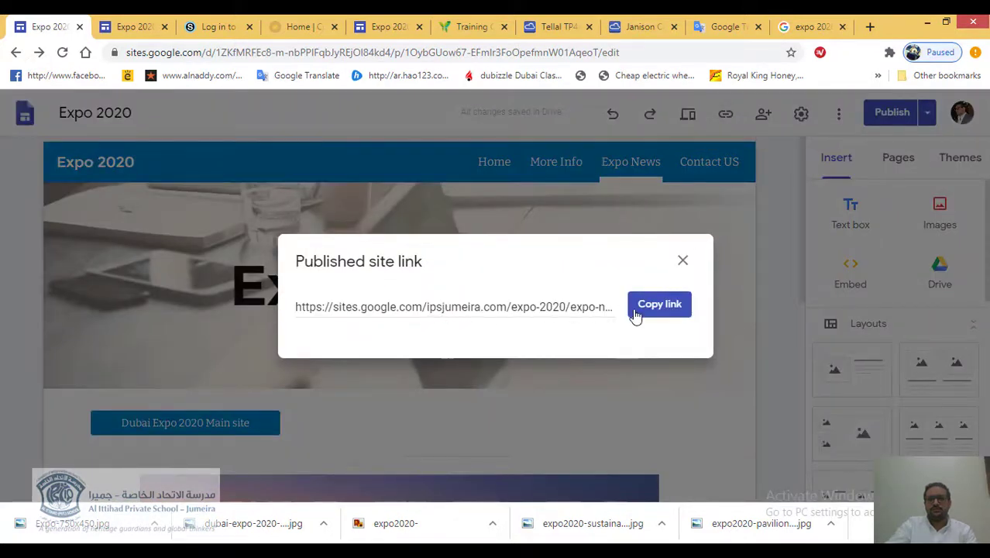
{"action": "left_click", "coordinate": [664, 304]}
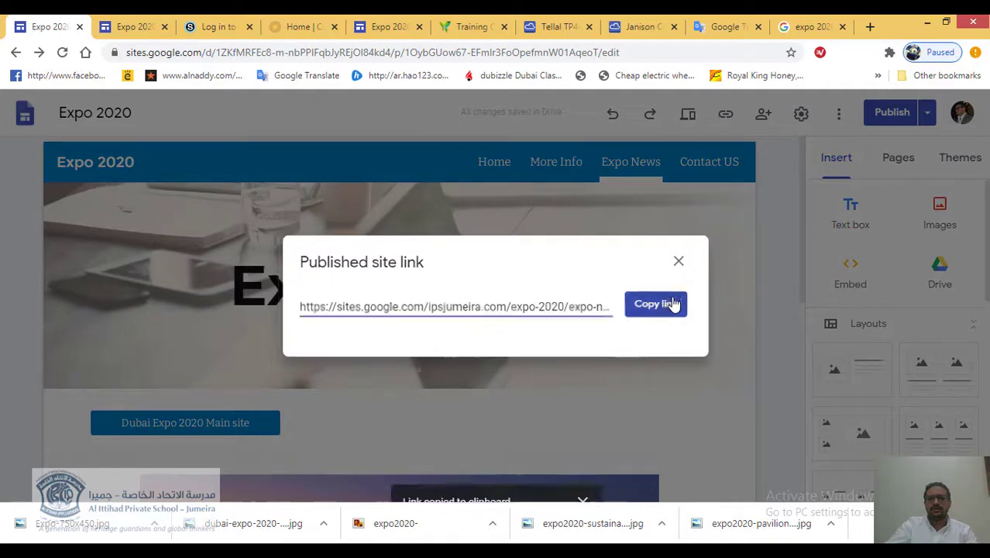